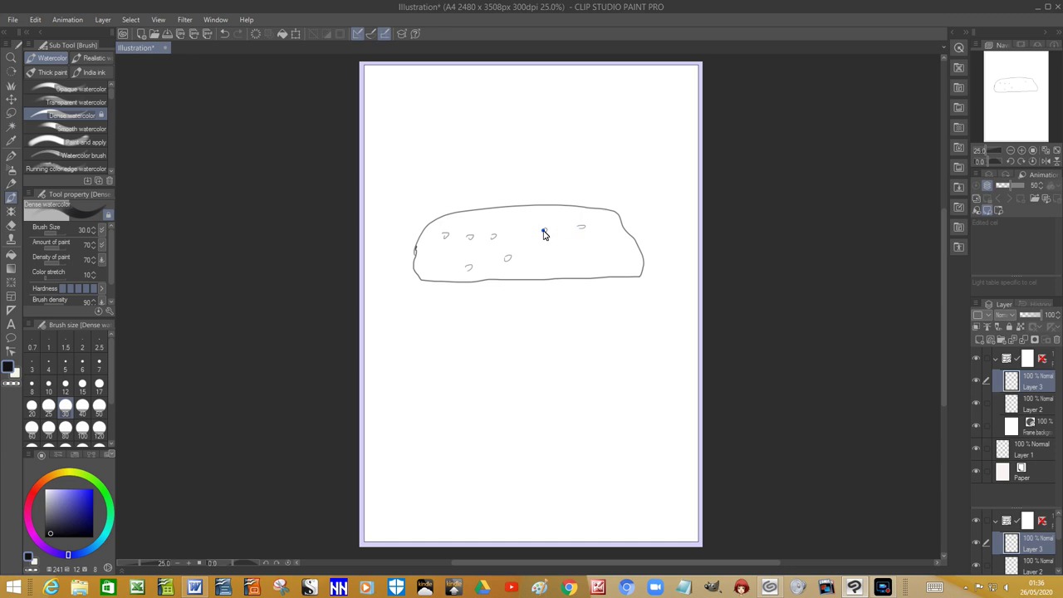
Step: Draw the remaining small sesame seeds across the empty areas of the top bun
{"action": "left_click", "coordinate": [517, 222]}
{"action": "left_click", "coordinate": [542, 244]}
{"action": "left_click", "coordinate": [561, 253]}
{"action": "left_click", "coordinate": [573, 252]}
{"action": "left_click", "coordinate": [618, 227]}
{"action": "left_click", "coordinate": [539, 267]}
{"action": "left_click", "coordinate": [471, 234]}
Step: Sketch two thin side-by-side patties directly beneath the top bun and shade them with short hatch strokes
{"action": "left_click_drag", "start_coordinate": [427, 285], "coordinate": [548, 287]}
{"action": "left_click_drag", "start_coordinate": [552, 285], "coordinate": [636, 289]}
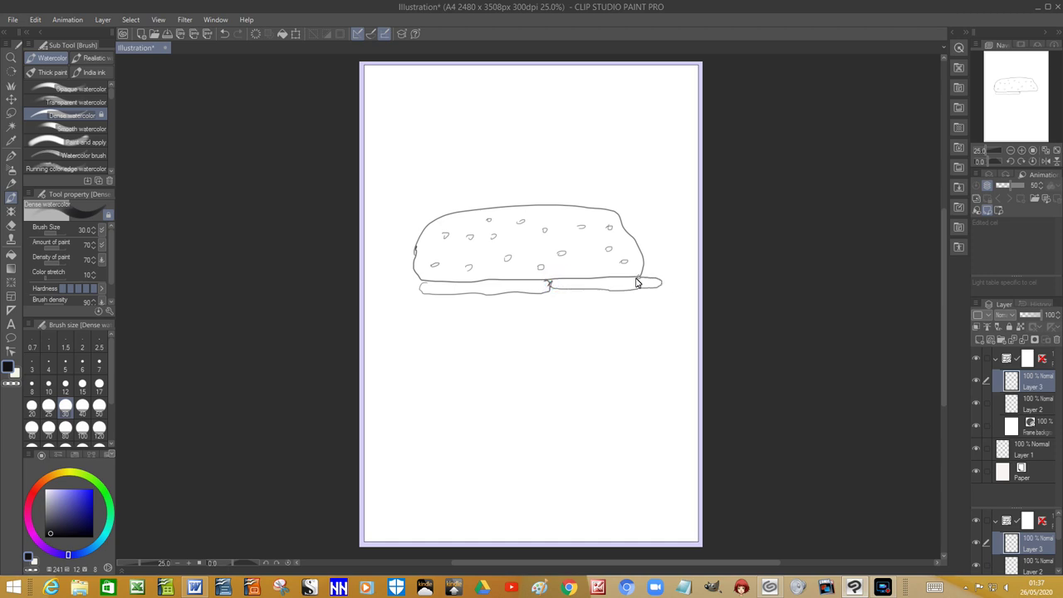
{"action": "key", "text": "ctrl+z"}
{"action": "mouse_move", "coordinate": [425, 284]}
{"action": "left_mouse_down"}
{"action": "mouse_move", "coordinate": [493, 295]}
{"action": "mouse_move", "coordinate": [650, 283]}
{"action": "left_mouse_up"}
Step: Sketch a flared cheese slice below the thin patties and a jagged lettuce layer with leaf strokes beneath it
{"action": "mouse_move", "coordinate": [422, 295]}
{"action": "left_mouse_down"}
{"action": "mouse_move", "coordinate": [408, 323]}
{"action": "mouse_move", "coordinate": [667, 316]}
{"action": "mouse_move", "coordinate": [640, 289]}
{"action": "left_mouse_up"}
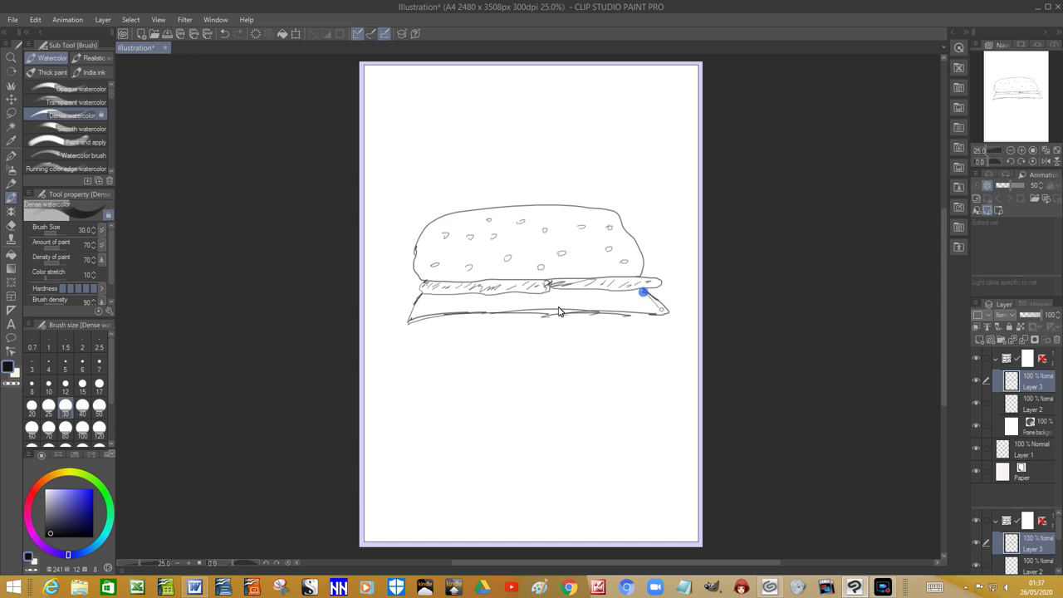
{"action": "left_click_drag", "start_coordinate": [414, 324], "coordinate": [666, 316]}
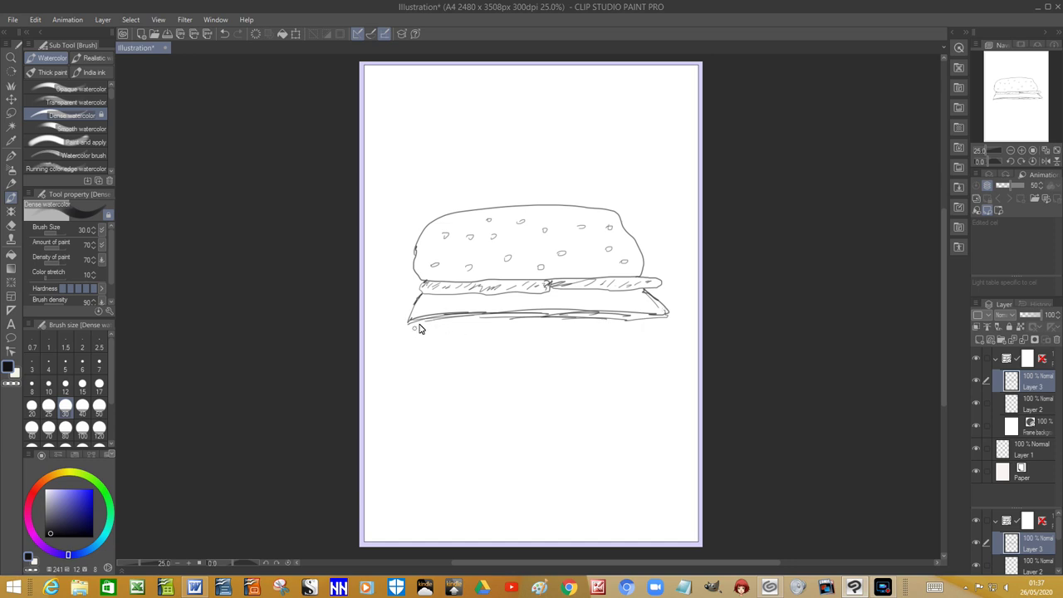
{"action": "left_click_drag", "start_coordinate": [419, 326], "coordinate": [405, 339]}
{"action": "left_click", "coordinate": [394, 336]}
{"action": "mouse_move", "coordinate": [448, 326]}
{"action": "left_mouse_down"}
{"action": "mouse_move", "coordinate": [463, 315]}
{"action": "mouse_move", "coordinate": [539, 347]}
{"action": "left_mouse_up"}
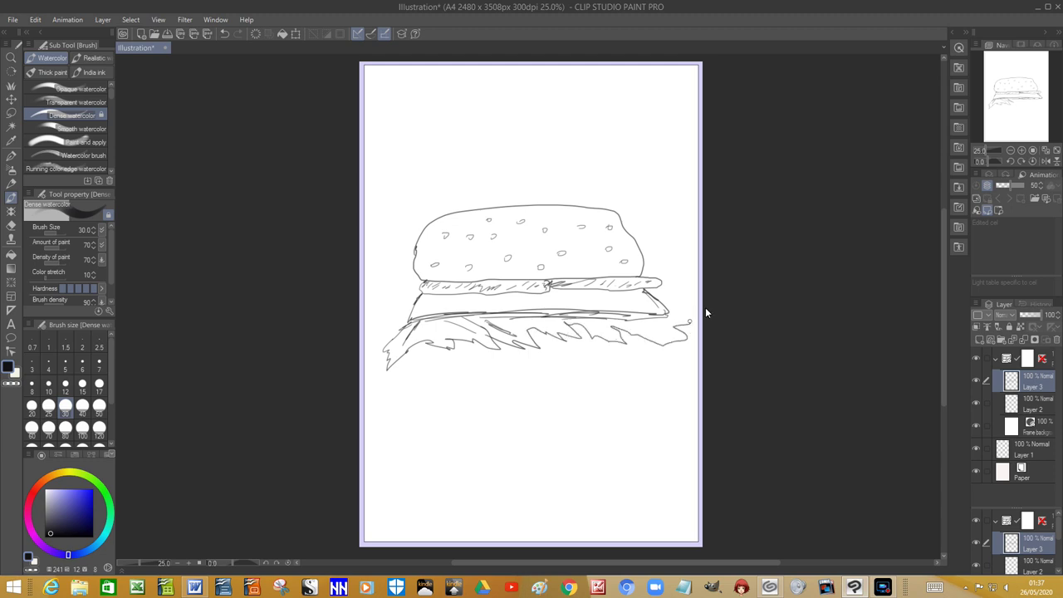
{"action": "mouse_move", "coordinate": [674, 309]}
{"action": "left_mouse_down"}
{"action": "mouse_move", "coordinate": [666, 338]}
{"action": "mouse_move", "coordinate": [575, 326]}
{"action": "mouse_move", "coordinate": [590, 322]}
{"action": "mouse_move", "coordinate": [615, 331]}
{"action": "mouse_move", "coordinate": [514, 323]}
{"action": "left_mouse_up"}
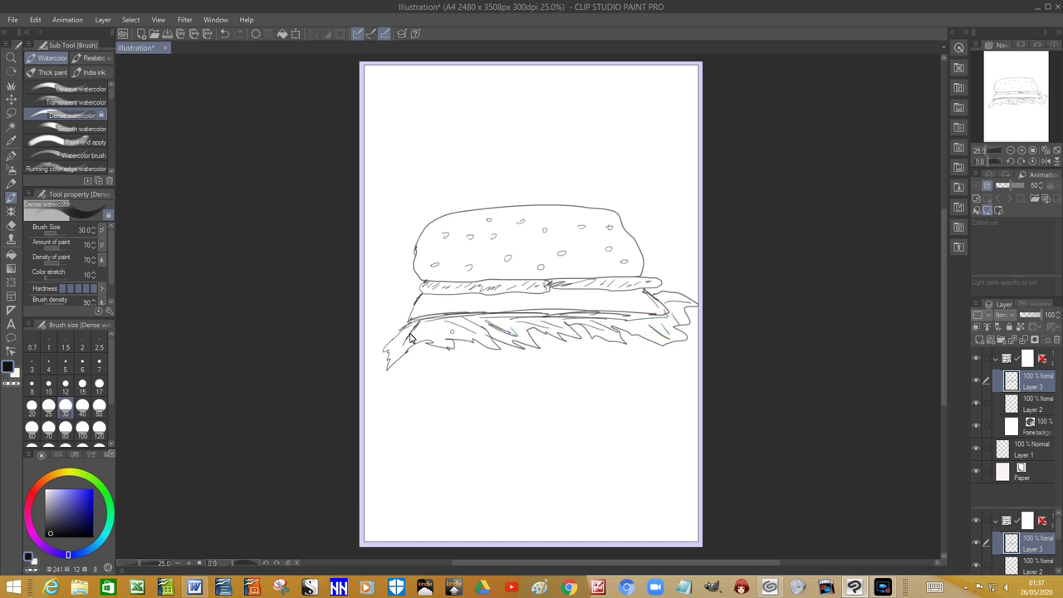
Step: Sketch a long hatched patty under the lettuce and three tomato slices with inner segments beneath it
{"action": "mouse_move", "coordinate": [431, 331]}
{"action": "left_mouse_down"}
{"action": "mouse_move", "coordinate": [395, 341]}
{"action": "mouse_move", "coordinate": [413, 333]}
{"action": "mouse_move", "coordinate": [408, 342]}
{"action": "mouse_move", "coordinate": [433, 354]}
{"action": "mouse_move", "coordinate": [411, 349]}
{"action": "mouse_move", "coordinate": [426, 364]}
{"action": "mouse_move", "coordinate": [414, 363]}
{"action": "mouse_move", "coordinate": [669, 359]}
{"action": "left_mouse_up"}
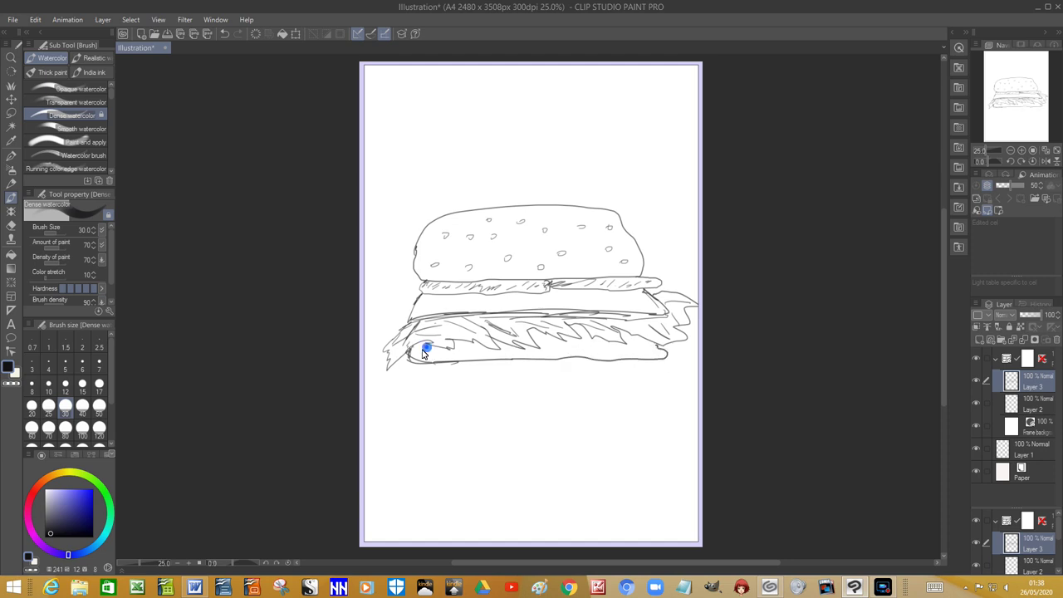
{"action": "mouse_move", "coordinate": [420, 355]}
{"action": "left_mouse_down"}
{"action": "mouse_move", "coordinate": [537, 360]}
{"action": "mouse_move", "coordinate": [555, 342]}
{"action": "mouse_move", "coordinate": [645, 351]}
{"action": "mouse_move", "coordinate": [636, 344]}
{"action": "left_mouse_up"}
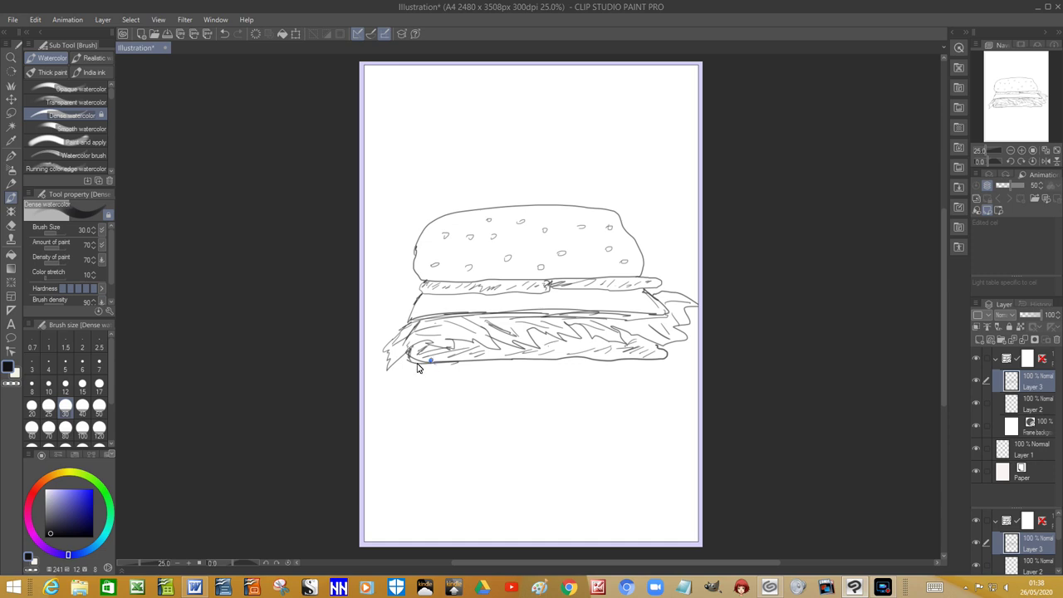
{"action": "mouse_move", "coordinate": [409, 365]}
{"action": "left_mouse_down"}
{"action": "mouse_move", "coordinate": [520, 370]}
{"action": "mouse_move", "coordinate": [508, 361]}
{"action": "left_mouse_up"}
{"action": "mouse_move", "coordinate": [401, 390]}
{"action": "left_mouse_down"}
{"action": "mouse_move", "coordinate": [506, 384]}
{"action": "mouse_move", "coordinate": [524, 360]}
{"action": "mouse_move", "coordinate": [535, 366]}
{"action": "mouse_move", "coordinate": [521, 372]}
{"action": "mouse_move", "coordinate": [541, 383]}
{"action": "mouse_move", "coordinate": [596, 365]}
{"action": "left_mouse_up"}
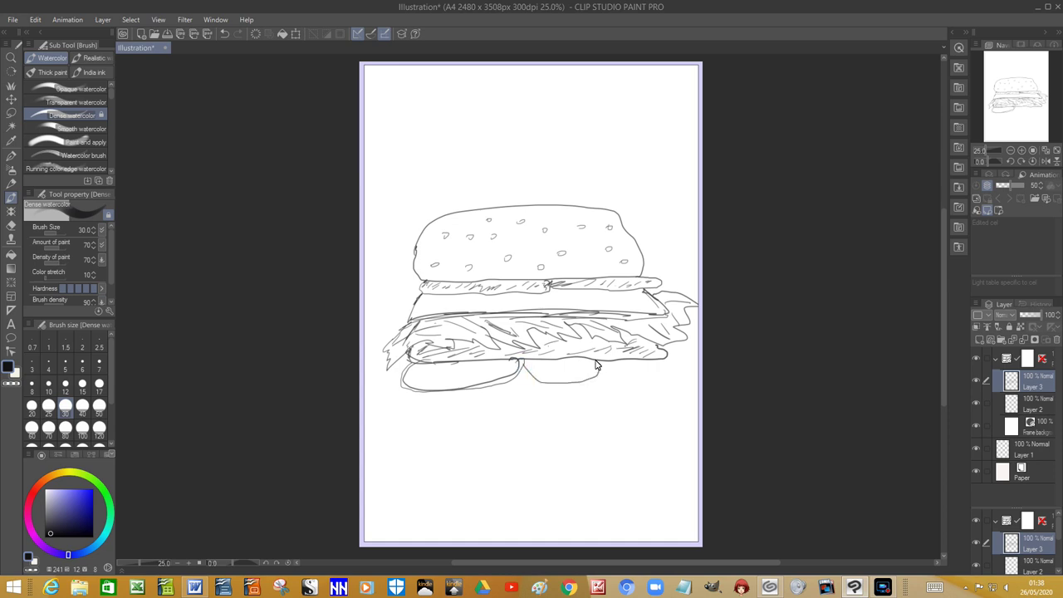
{"action": "mouse_move", "coordinate": [524, 384]}
{"action": "left_mouse_down"}
{"action": "mouse_move", "coordinate": [555, 390]}
{"action": "mouse_move", "coordinate": [603, 375]}
{"action": "left_mouse_up"}
{"action": "mouse_move", "coordinate": [670, 351]}
{"action": "left_mouse_down"}
{"action": "mouse_move", "coordinate": [659, 380]}
{"action": "mouse_move", "coordinate": [605, 373]}
{"action": "mouse_move", "coordinate": [671, 353]}
{"action": "left_mouse_up"}
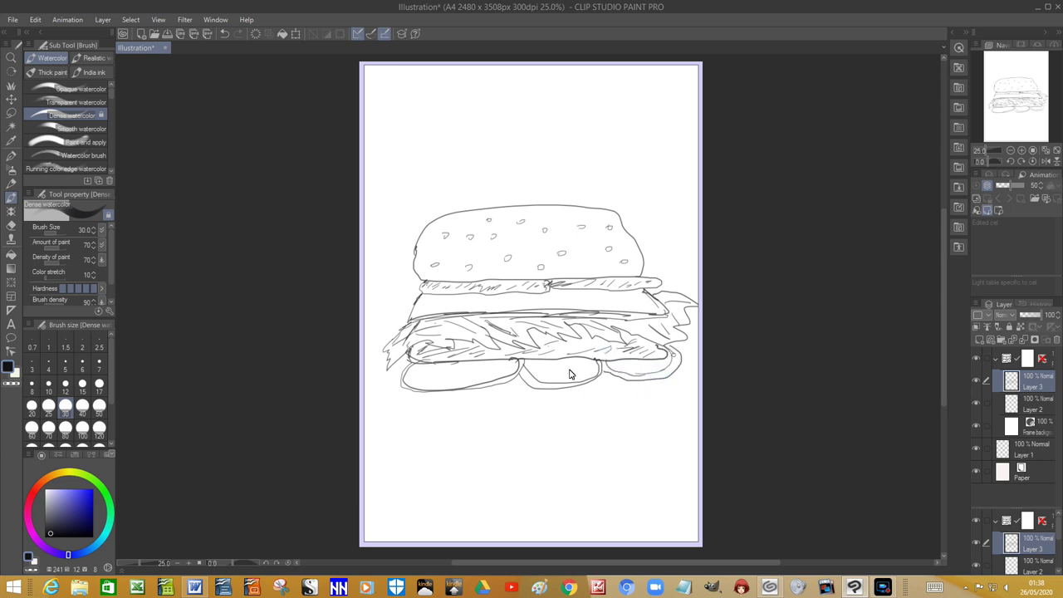
{"action": "mouse_move", "coordinate": [422, 382]}
{"action": "left_mouse_down"}
{"action": "mouse_move", "coordinate": [449, 365]}
{"action": "mouse_move", "coordinate": [434, 380]}
{"action": "mouse_move", "coordinate": [444, 370]}
{"action": "mouse_move", "coordinate": [460, 378]}
{"action": "mouse_move", "coordinate": [445, 363]}
{"action": "mouse_move", "coordinate": [475, 376]}
{"action": "mouse_move", "coordinate": [467, 366]}
{"action": "mouse_move", "coordinate": [484, 362]}
{"action": "mouse_move", "coordinate": [561, 372]}
{"action": "mouse_move", "coordinate": [535, 369]}
{"action": "mouse_move", "coordinate": [546, 374]}
{"action": "mouse_move", "coordinate": [542, 362]}
{"action": "mouse_move", "coordinate": [558, 366]}
{"action": "mouse_move", "coordinate": [555, 381]}
{"action": "mouse_move", "coordinate": [562, 368]}
{"action": "mouse_move", "coordinate": [552, 361]}
{"action": "mouse_move", "coordinate": [584, 371]}
{"action": "mouse_move", "coordinate": [660, 362]}
{"action": "left_mouse_up"}
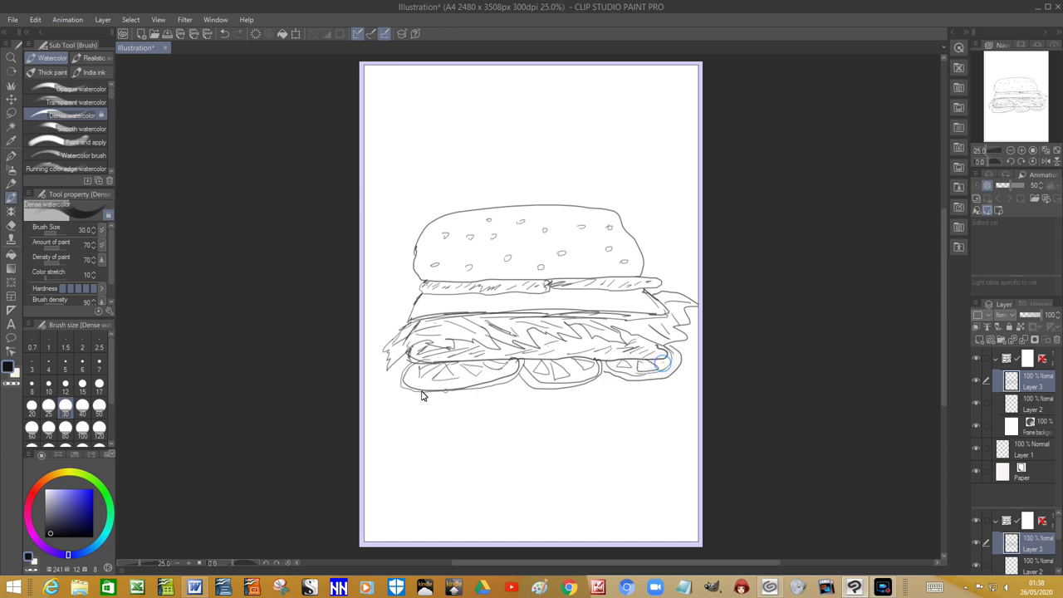
{"action": "mouse_move", "coordinate": [405, 372]}
{"action": "left_mouse_down"}
{"action": "mouse_move", "coordinate": [467, 392]}
{"action": "mouse_move", "coordinate": [523, 374]}
{"action": "mouse_move", "coordinate": [534, 385]}
{"action": "mouse_move", "coordinate": [523, 377]}
{"action": "mouse_move", "coordinate": [602, 376]}
{"action": "left_mouse_up"}
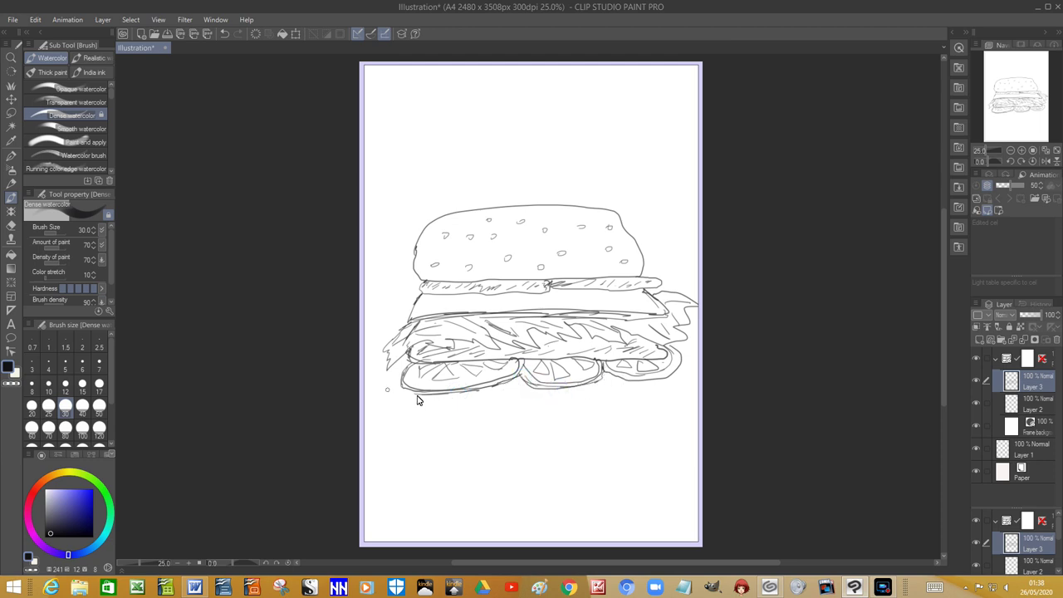
Step: Sketch a second jagged lettuce layer under the tomatoes and a wide cheese slice with a doubled lower edge
{"action": "mouse_move", "coordinate": [401, 386]}
{"action": "left_mouse_down"}
{"action": "mouse_move", "coordinate": [388, 413]}
{"action": "mouse_move", "coordinate": [469, 400]}
{"action": "mouse_move", "coordinate": [443, 408]}
{"action": "mouse_move", "coordinate": [498, 409]}
{"action": "mouse_move", "coordinate": [506, 393]}
{"action": "mouse_move", "coordinate": [520, 407]}
{"action": "mouse_move", "coordinate": [543, 396]}
{"action": "mouse_move", "coordinate": [620, 406]}
{"action": "mouse_move", "coordinate": [674, 393]}
{"action": "left_mouse_up"}
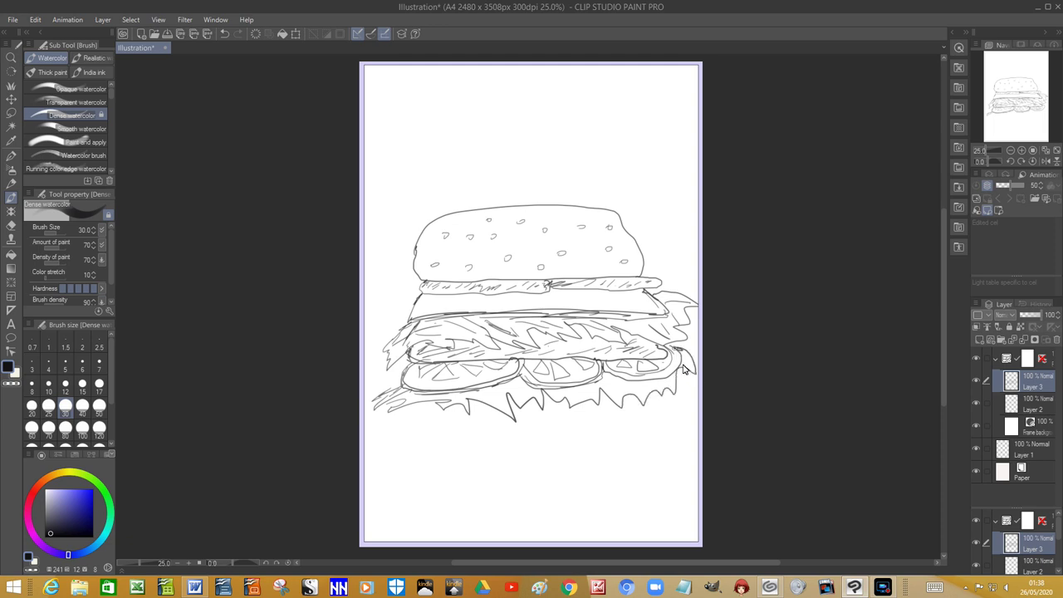
{"action": "mouse_move", "coordinate": [403, 416]}
{"action": "left_mouse_down"}
{"action": "mouse_move", "coordinate": [384, 429]}
{"action": "mouse_move", "coordinate": [684, 417]}
{"action": "mouse_move", "coordinate": [684, 361]}
{"action": "mouse_move", "coordinate": [684, 416]}
{"action": "left_mouse_up"}
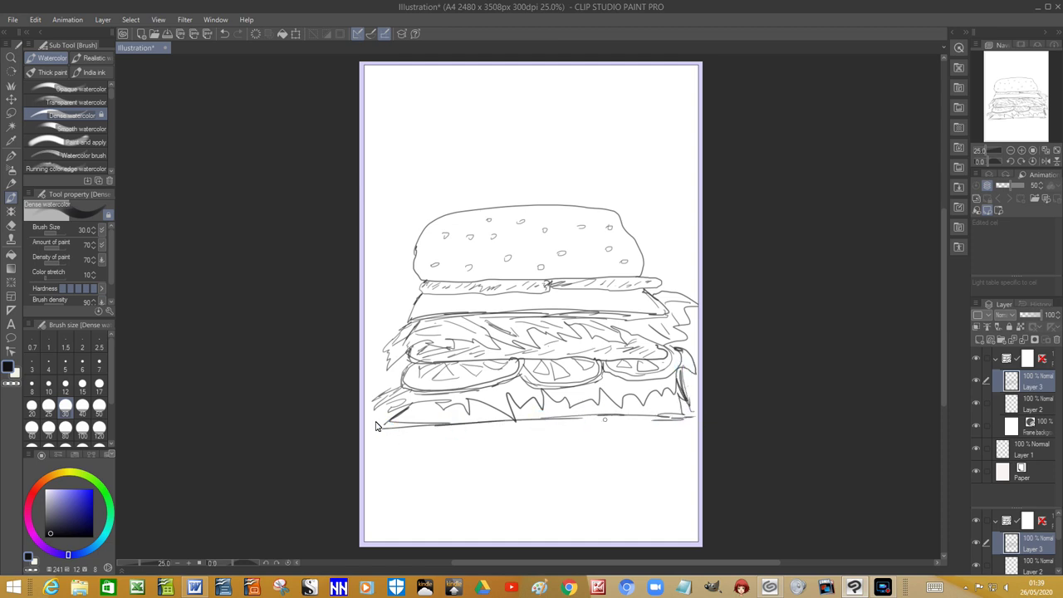
{"action": "mouse_move", "coordinate": [390, 422]}
{"action": "left_mouse_down"}
{"action": "mouse_move", "coordinate": [406, 408]}
{"action": "mouse_move", "coordinate": [391, 435]}
{"action": "mouse_move", "coordinate": [685, 424]}
{"action": "left_mouse_up"}
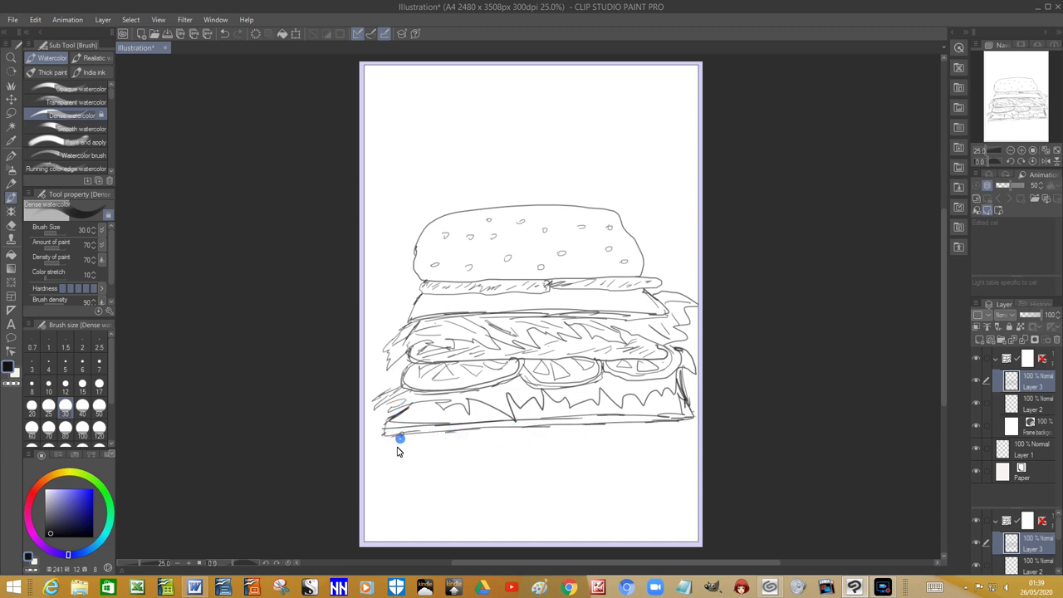
Step: Sketch the rounded bottom bun with hatching along its edges, and thicken the outline of the top bun
{"action": "mouse_move", "coordinate": [393, 437]}
{"action": "left_mouse_down"}
{"action": "mouse_move", "coordinate": [424, 487]}
{"action": "mouse_move", "coordinate": [634, 478]}
{"action": "mouse_move", "coordinate": [679, 461]}
{"action": "mouse_move", "coordinate": [685, 423]}
{"action": "mouse_move", "coordinate": [680, 464]}
{"action": "mouse_move", "coordinate": [664, 473]}
{"action": "mouse_move", "coordinate": [477, 488]}
{"action": "left_mouse_up"}
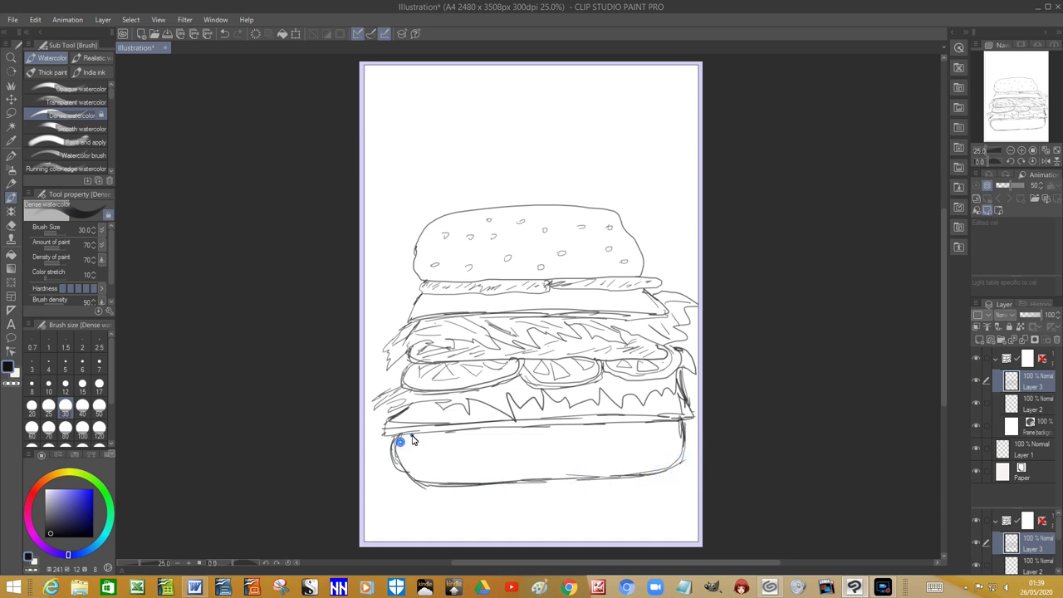
{"action": "mouse_move", "coordinate": [416, 438]}
{"action": "left_mouse_down"}
{"action": "mouse_move", "coordinate": [677, 427]}
{"action": "mouse_move", "coordinate": [610, 436]}
{"action": "mouse_move", "coordinate": [656, 438]}
{"action": "left_mouse_up"}
{"action": "mouse_move", "coordinate": [412, 462]}
{"action": "left_mouse_down"}
{"action": "mouse_move", "coordinate": [403, 451]}
{"action": "mouse_move", "coordinate": [408, 482]}
{"action": "mouse_move", "coordinate": [446, 486]}
{"action": "mouse_move", "coordinate": [586, 477]}
{"action": "mouse_move", "coordinate": [677, 455]}
{"action": "mouse_move", "coordinate": [678, 467]}
{"action": "left_mouse_up"}
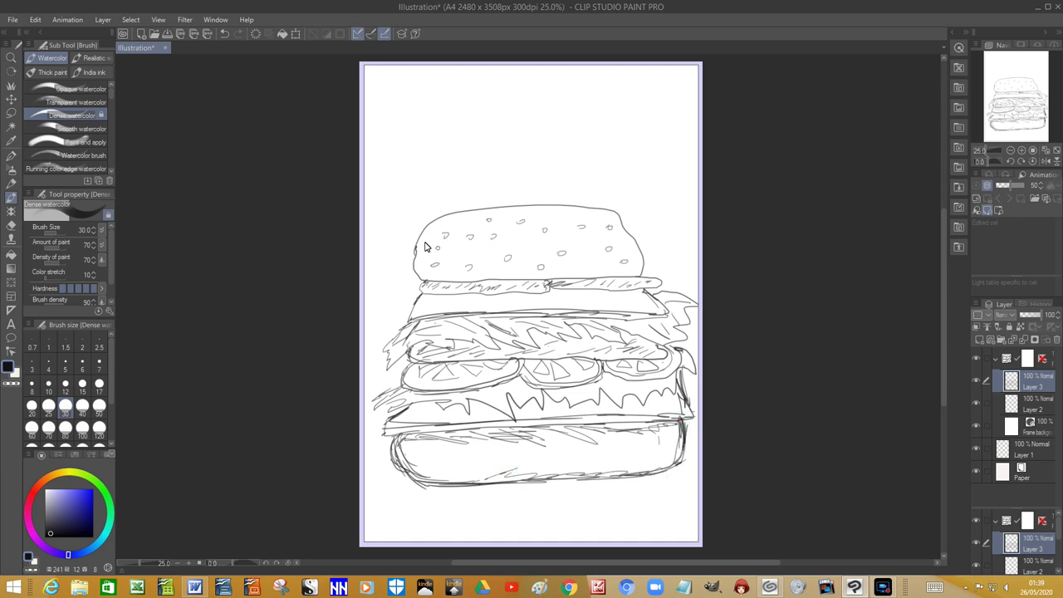
{"action": "left_click_drag", "start_coordinate": [413, 257], "coordinate": [419, 284]}
{"action": "mouse_move", "coordinate": [415, 237]}
{"action": "left_mouse_down"}
{"action": "mouse_move", "coordinate": [486, 207]}
{"action": "mouse_move", "coordinate": [618, 215]}
{"action": "mouse_move", "coordinate": [651, 237]}
{"action": "mouse_move", "coordinate": [661, 270]}
{"action": "mouse_move", "coordinate": [624, 225]}
{"action": "mouse_move", "coordinate": [659, 273]}
{"action": "mouse_move", "coordinate": [621, 220]}
{"action": "mouse_move", "coordinate": [647, 238]}
{"action": "mouse_move", "coordinate": [654, 280]}
{"action": "left_mouse_up"}
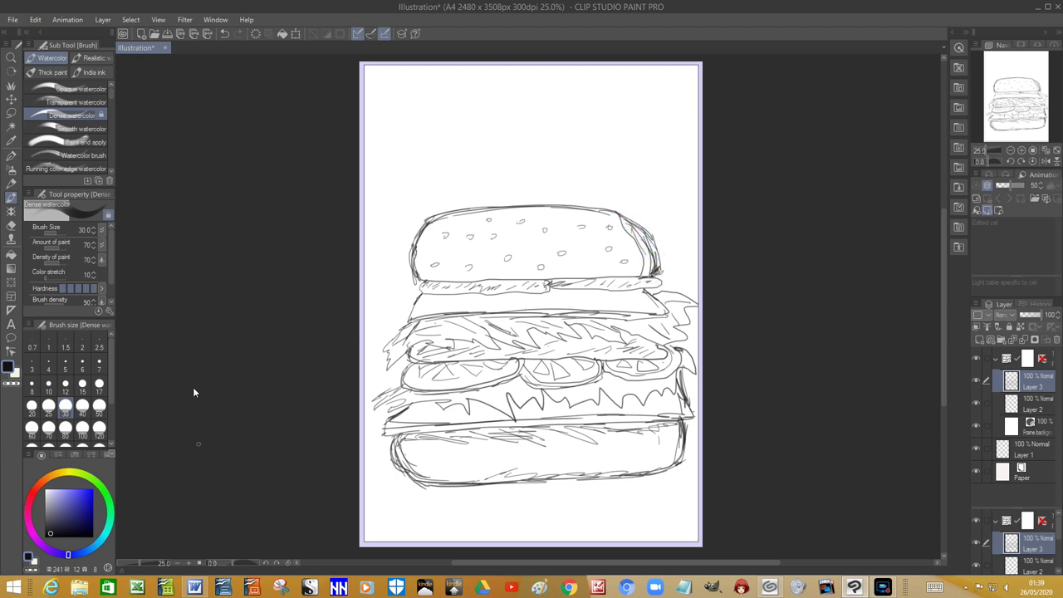
Step: Fill the main area of the top bun with a tan colour of hue 24, saturation 51 and value 78
{"action": "left_click", "coordinate": [46, 481]}
{"action": "left_click", "coordinate": [71, 499]}
{"action": "left_click", "coordinate": [70, 498]}
{"action": "left_click", "coordinate": [66, 494]}
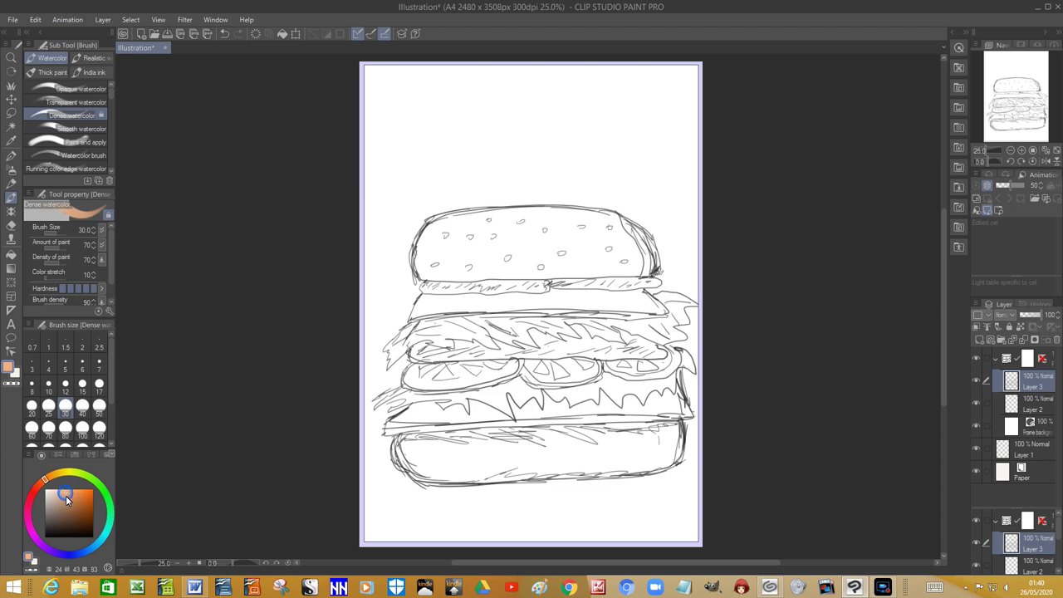
{"action": "left_click", "coordinate": [70, 499]}
{"action": "left_click", "coordinate": [11, 254]}
{"action": "left_click", "coordinate": [434, 234]}
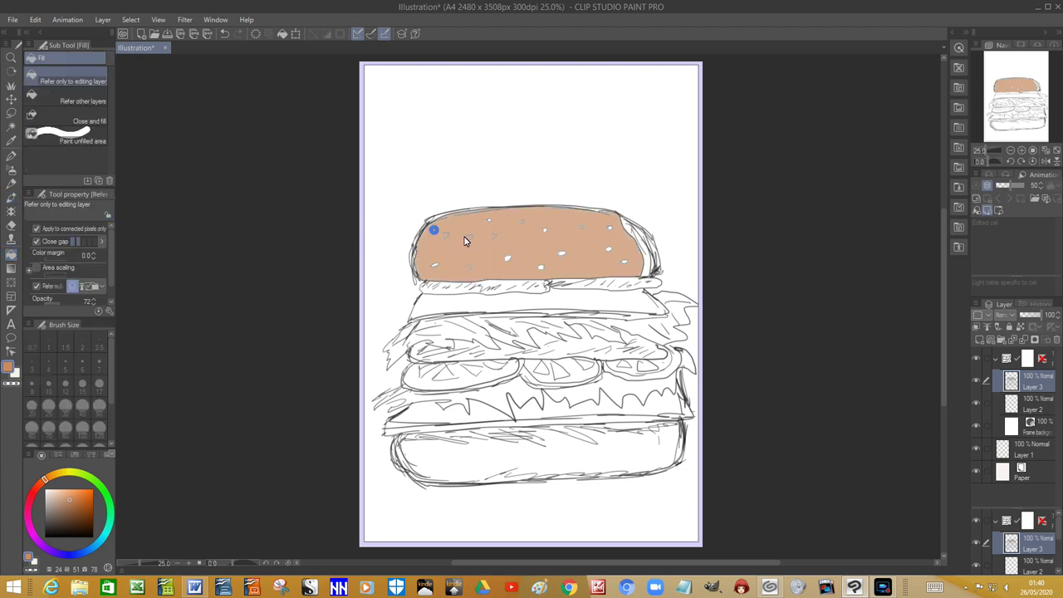
Step: Refill the top bun, its shaded side edge and the bottom bun with a lighter tan of hue 24, saturation 35 and value 90
{"action": "left_click", "coordinate": [61, 493]}
{"action": "left_click", "coordinate": [425, 254]}
{"action": "left_click", "coordinate": [644, 249]}
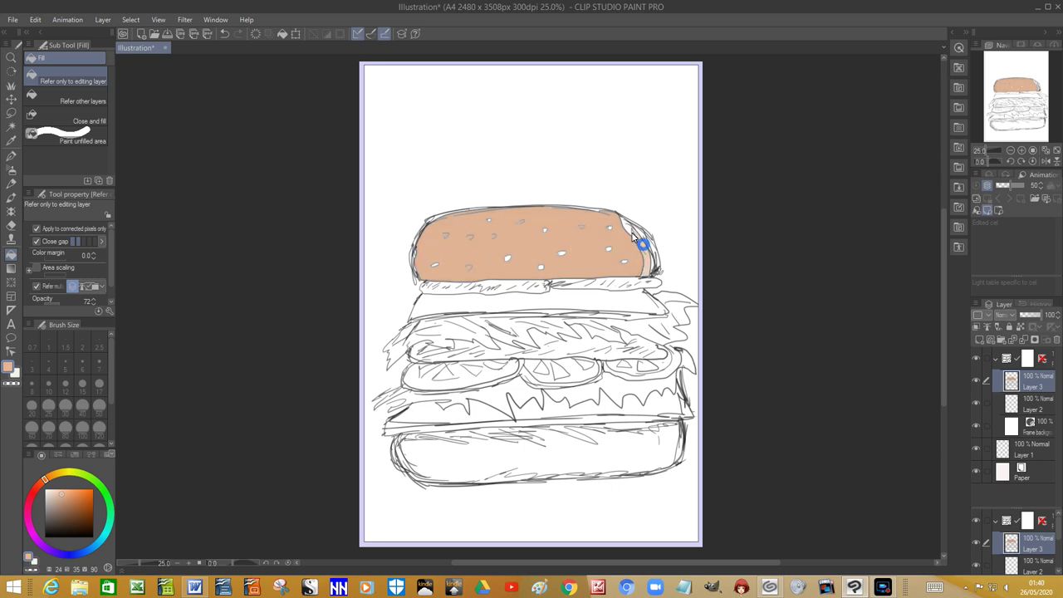
{"action": "left_click", "coordinate": [464, 470]}
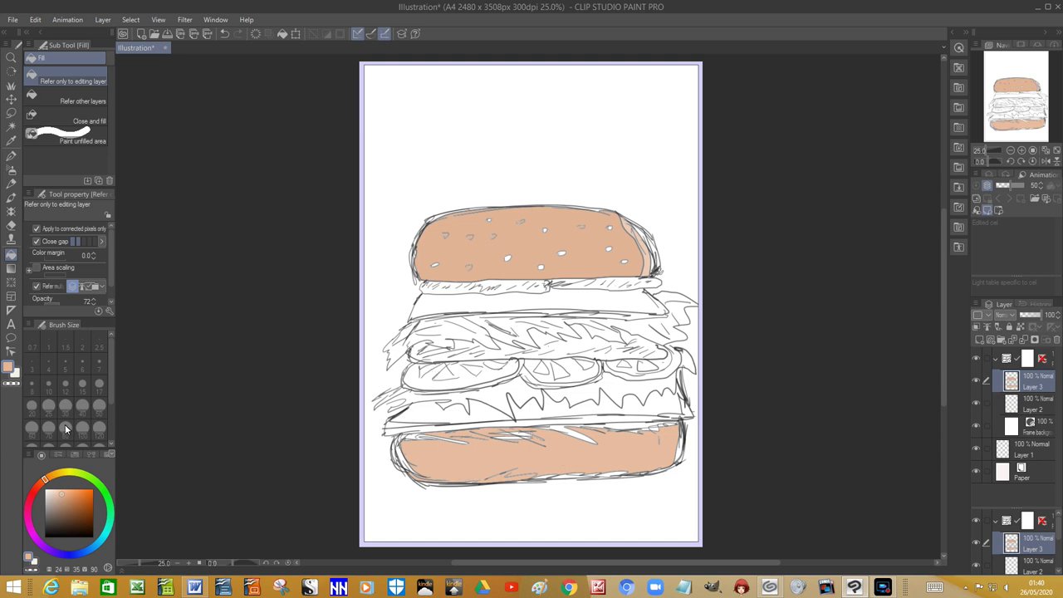
Step: Fill the upper and lower cheese slices with a golden yellow of hue 46, saturation 75 and value 83
{"action": "left_click", "coordinate": [67, 471]}
{"action": "left_click", "coordinate": [56, 474]}
{"action": "left_click", "coordinate": [77, 499]}
{"action": "left_click", "coordinate": [85, 508]}
{"action": "left_click", "coordinate": [80, 497]}
{"action": "left_click", "coordinate": [474, 307]}
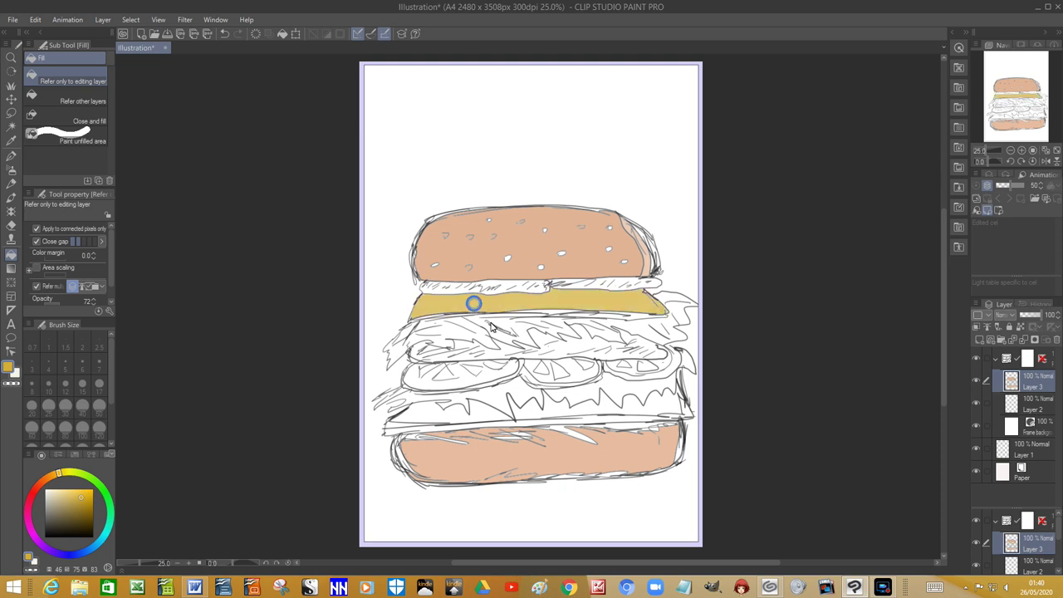
{"action": "left_click", "coordinate": [431, 417]}
{"action": "left_click", "coordinate": [522, 412]}
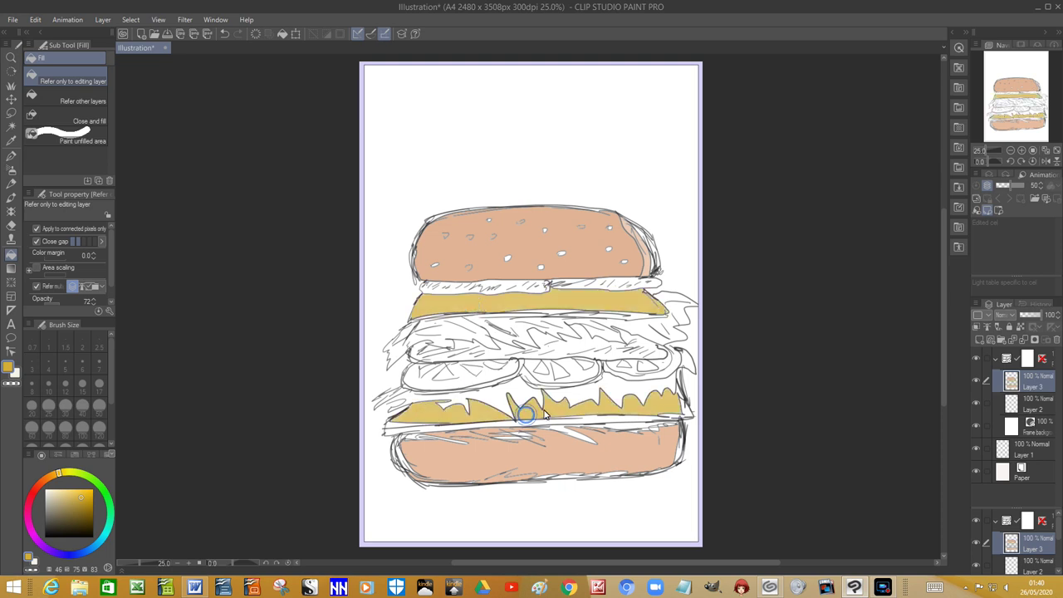
Step: Fill the three tomato slices with a strong red of hue 14, saturation 95 and value 91
{"action": "left_click", "coordinate": [39, 486]}
{"action": "left_click", "coordinate": [74, 494]}
{"action": "left_click", "coordinate": [417, 381]}
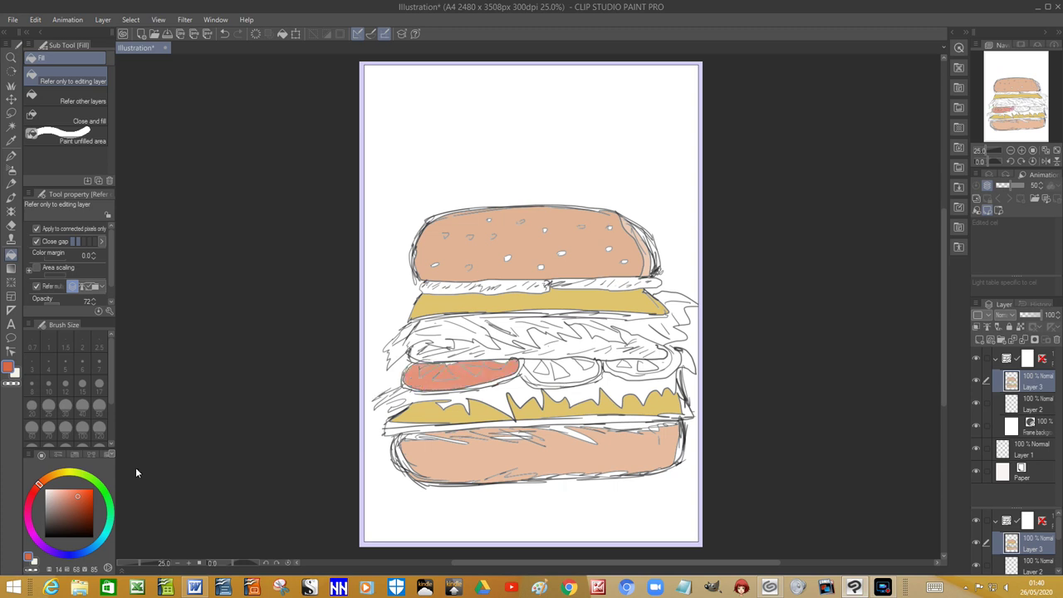
{"action": "left_click", "coordinate": [91, 495]}
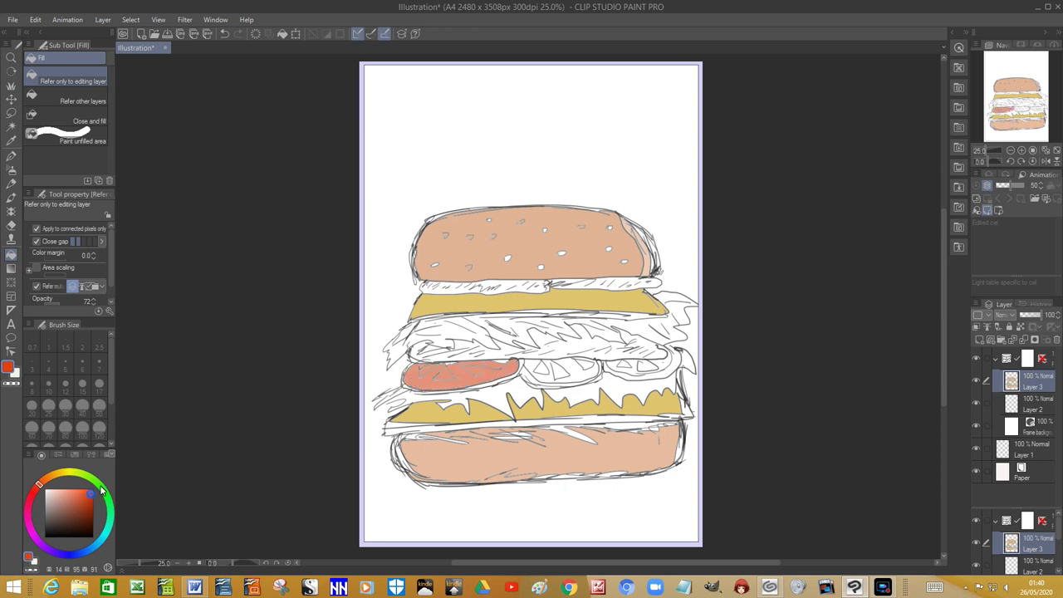
{"action": "left_click", "coordinate": [438, 388]}
{"action": "left_click", "coordinate": [547, 384]}
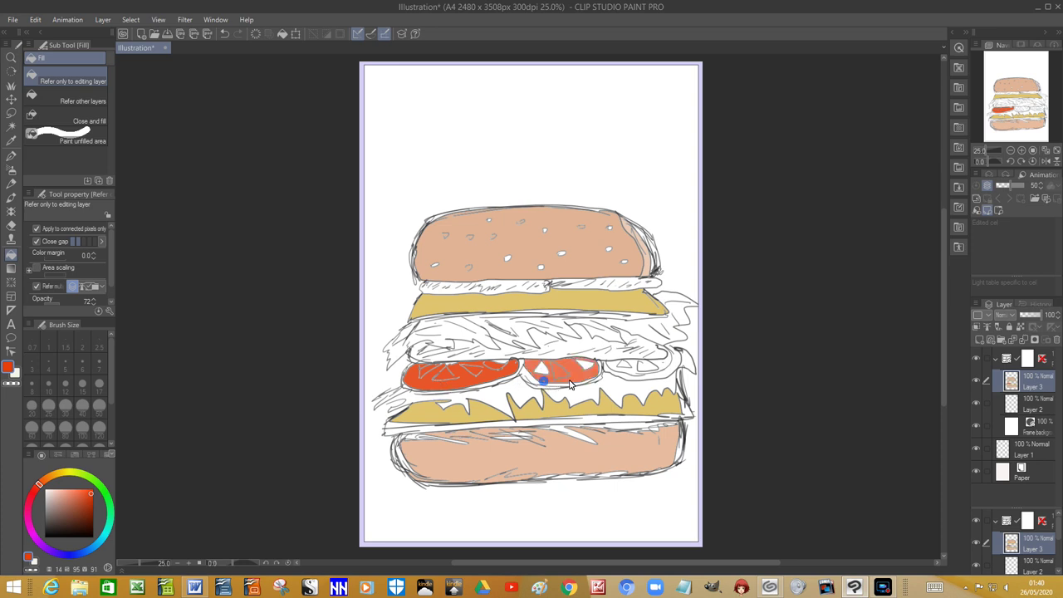
{"action": "left_click", "coordinate": [631, 372]}
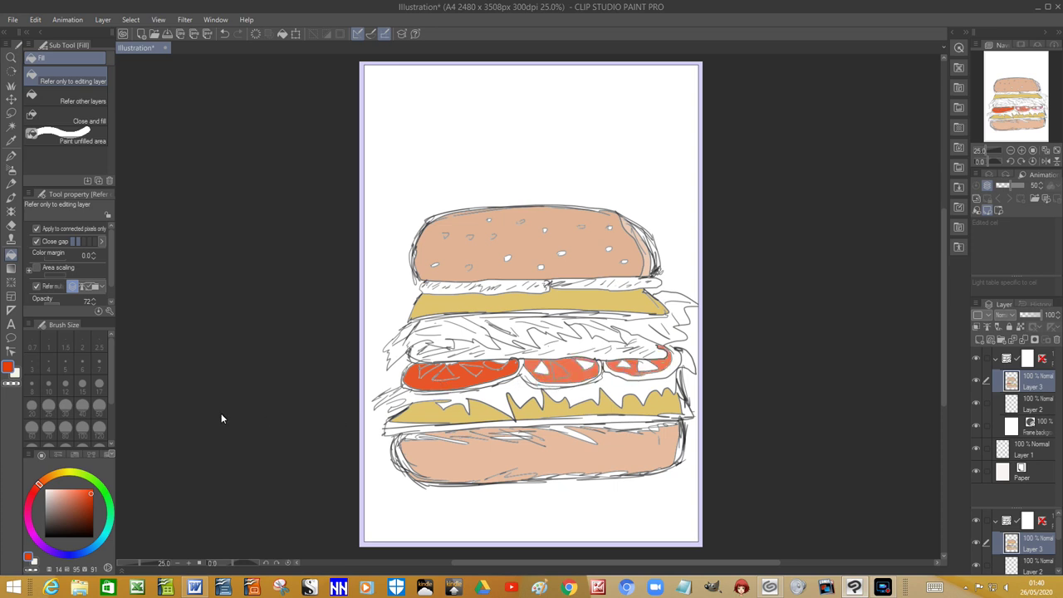
Step: Fill the upper lettuce layer with a light green of hue 76, saturation 67 and value 88
{"action": "left_click", "coordinate": [83, 475]}
{"action": "left_click", "coordinate": [77, 494]}
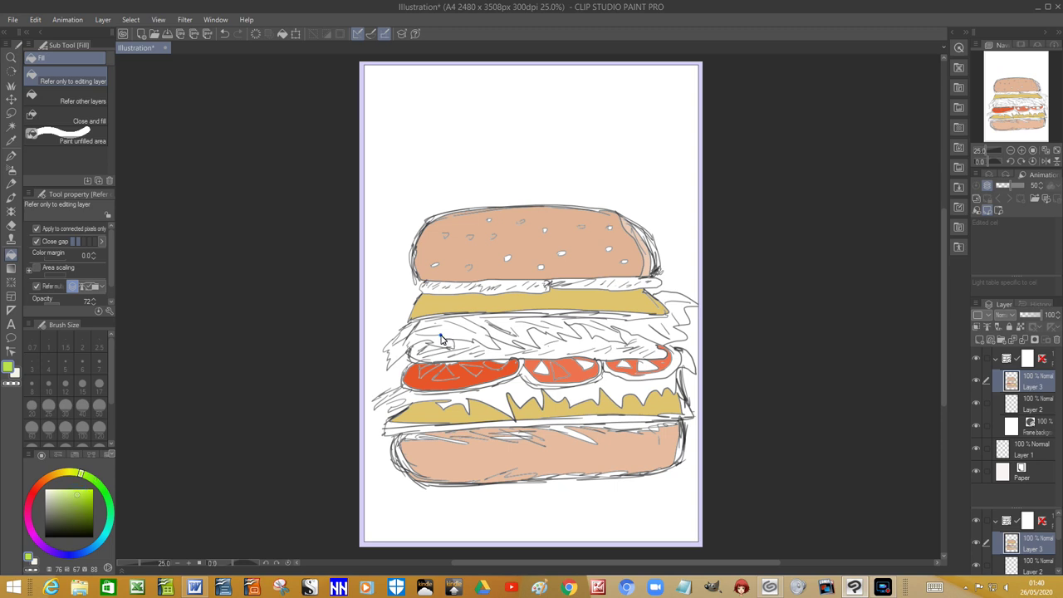
{"action": "left_click", "coordinate": [401, 355]}
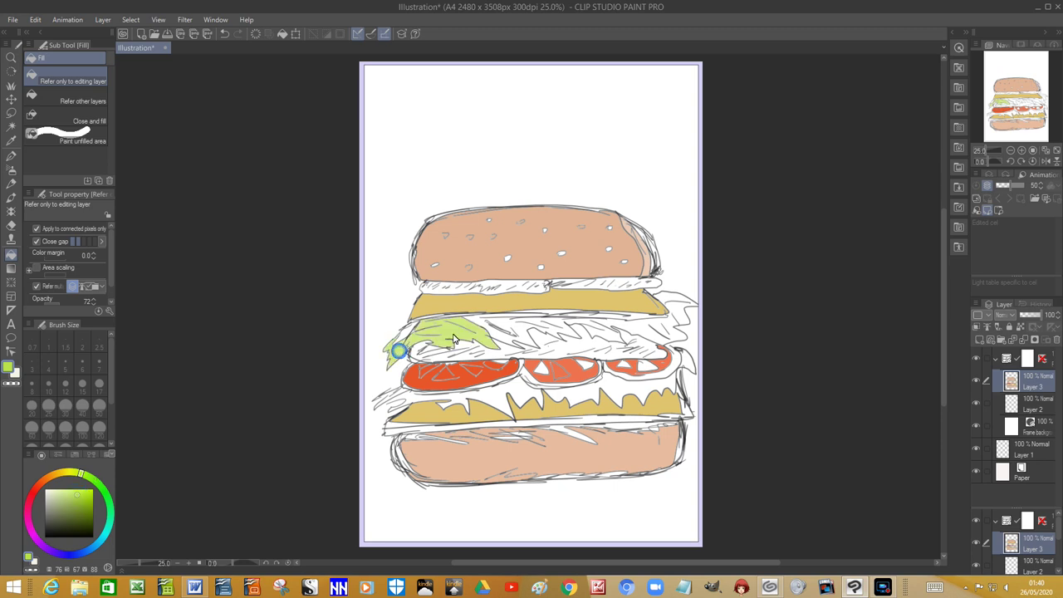
{"action": "left_click", "coordinate": [510, 334]}
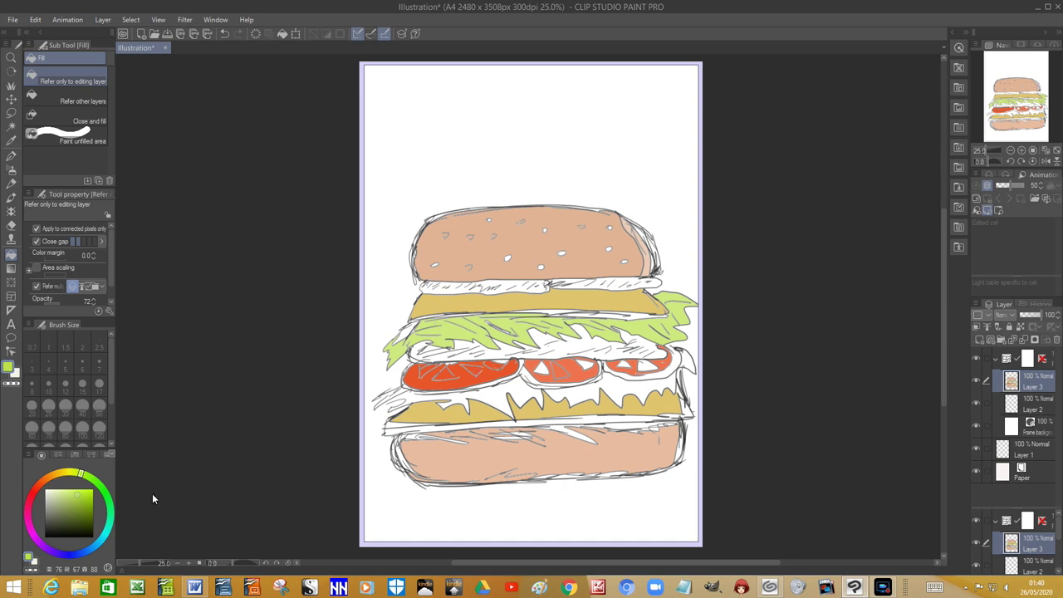
Step: Fill the lower patty and the two thin patties under the top bun with a brown of hue 35, saturation 82 and value 60
{"action": "left_click", "coordinate": [52, 478]}
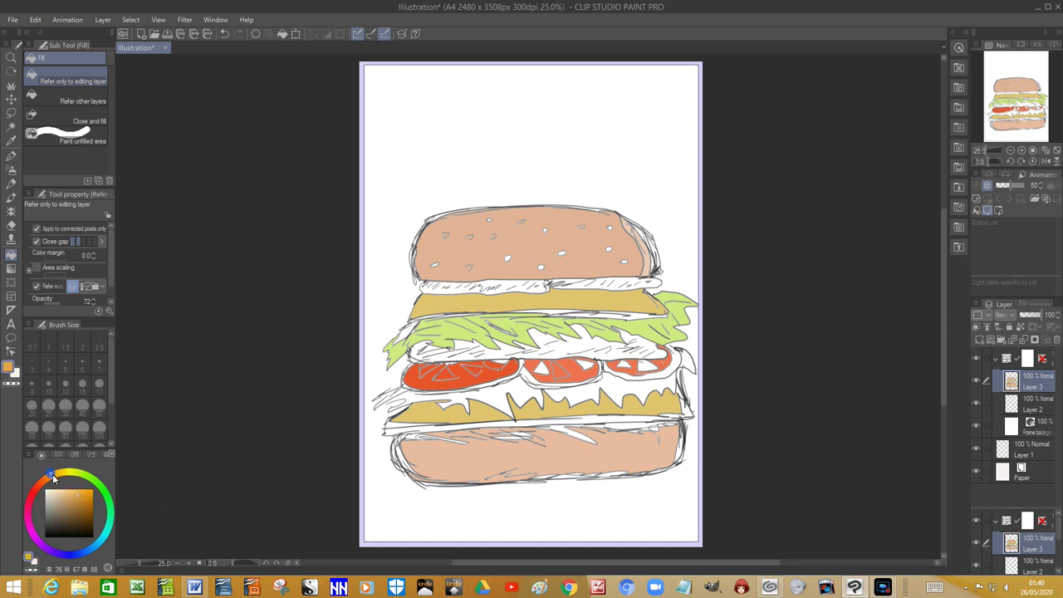
{"action": "left_click", "coordinate": [86, 505]}
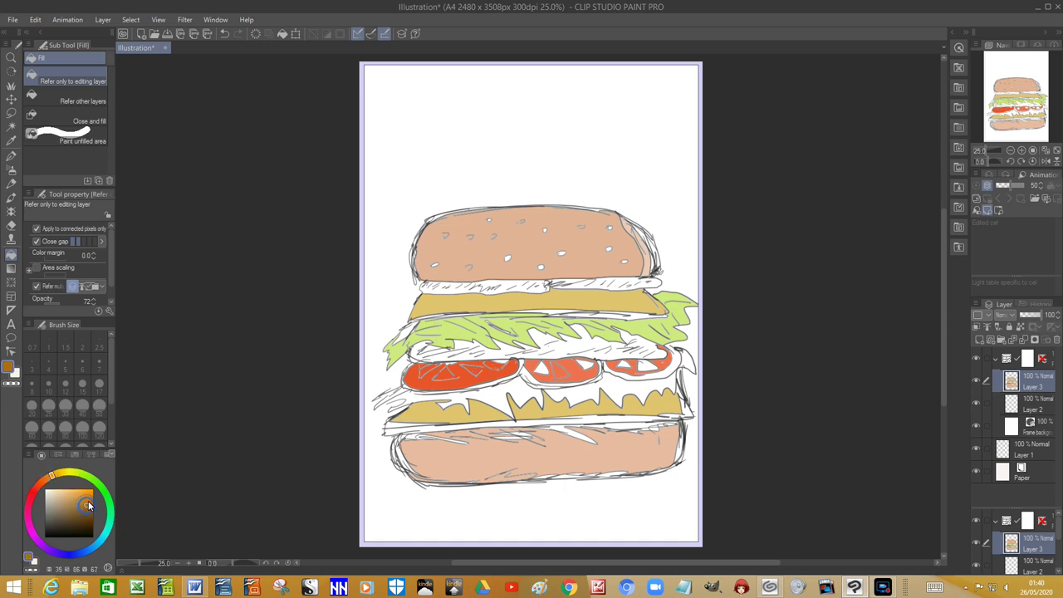
{"action": "left_click", "coordinate": [468, 352]}
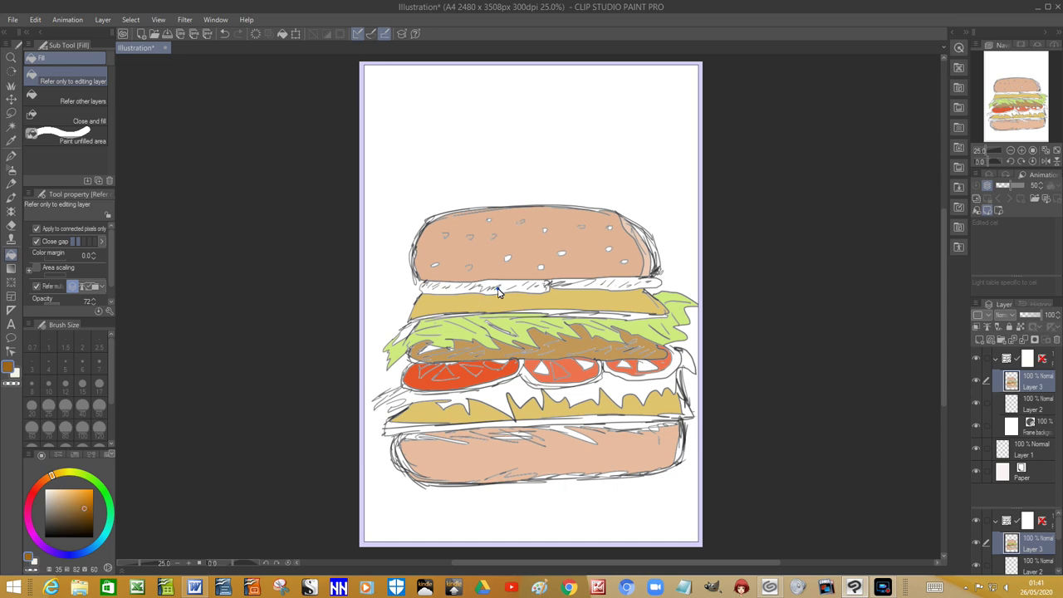
{"action": "left_click", "coordinate": [465, 291]}
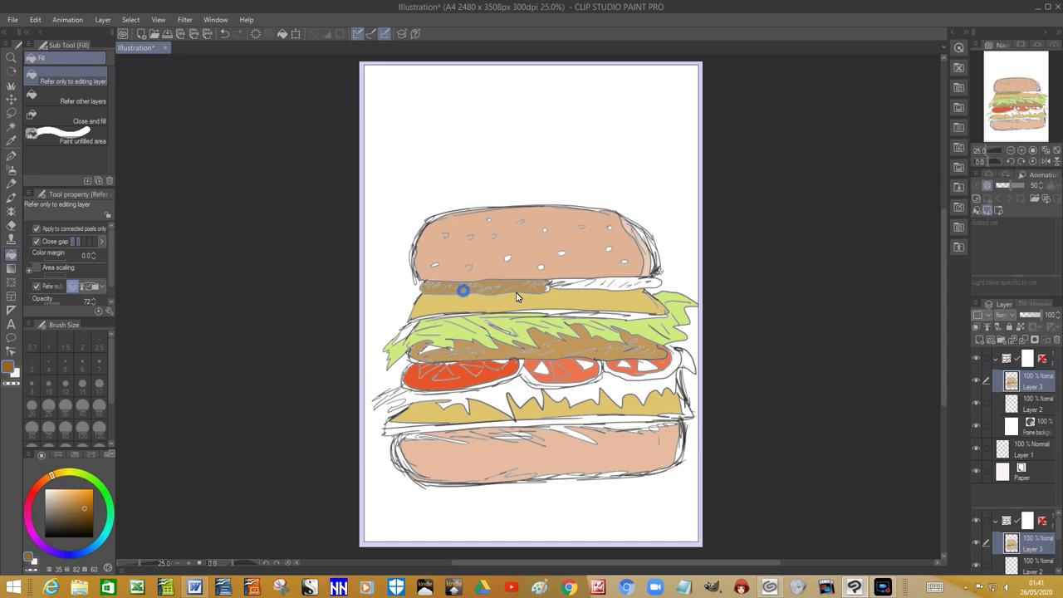
{"action": "left_click", "coordinate": [577, 291]}
{"action": "left_click", "coordinate": [568, 286]}
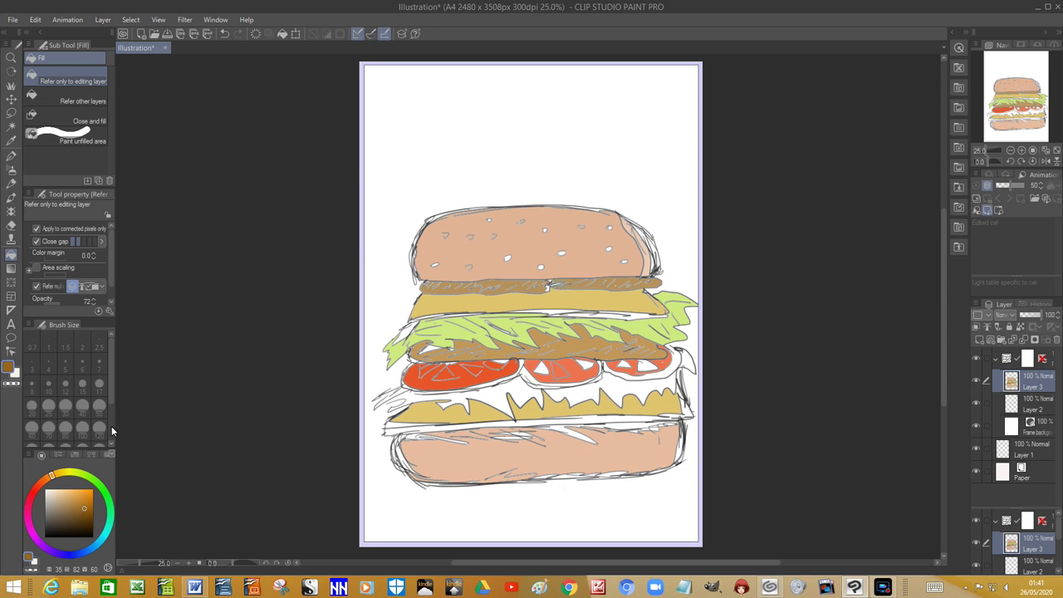
Step: Fill the thin strip beneath the lower cheese slice with a pink of hue 7, saturation 52 and value 90
{"action": "left_click", "coordinate": [35, 489]}
{"action": "left_click", "coordinate": [70, 495]}
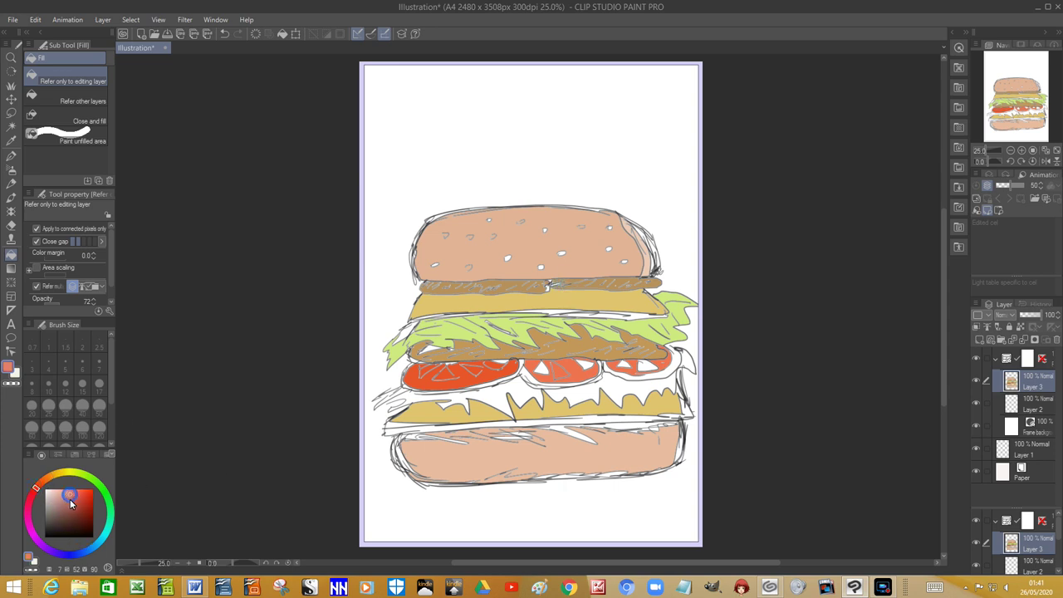
{"action": "left_click", "coordinate": [396, 430]}
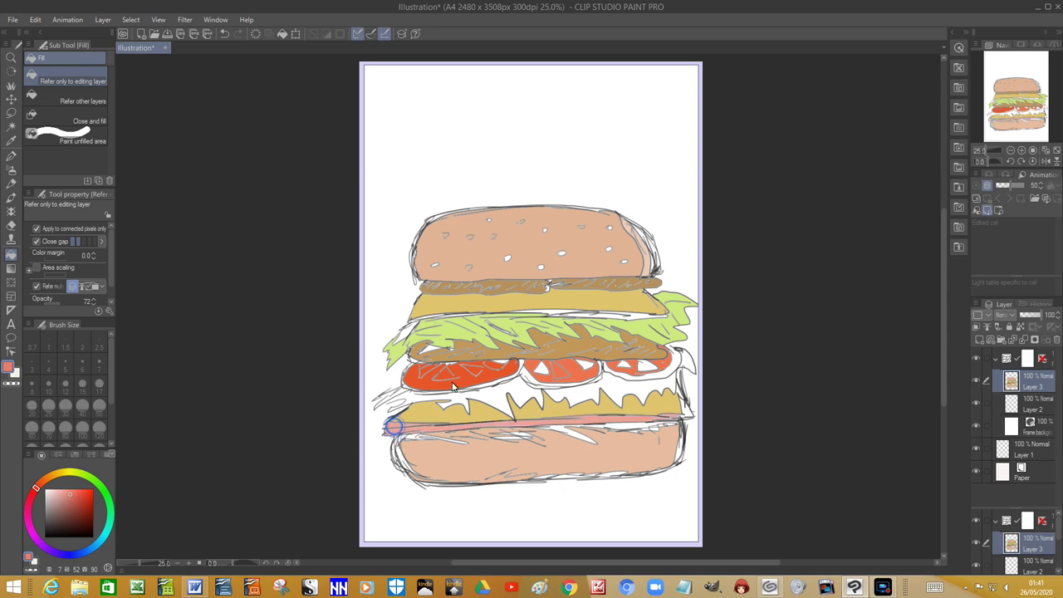
Step: Try to fill the lower lettuce layer with a green of hue 90, saturation 68 and value 86, and undo the fill
{"action": "left_click", "coordinate": [91, 481]}
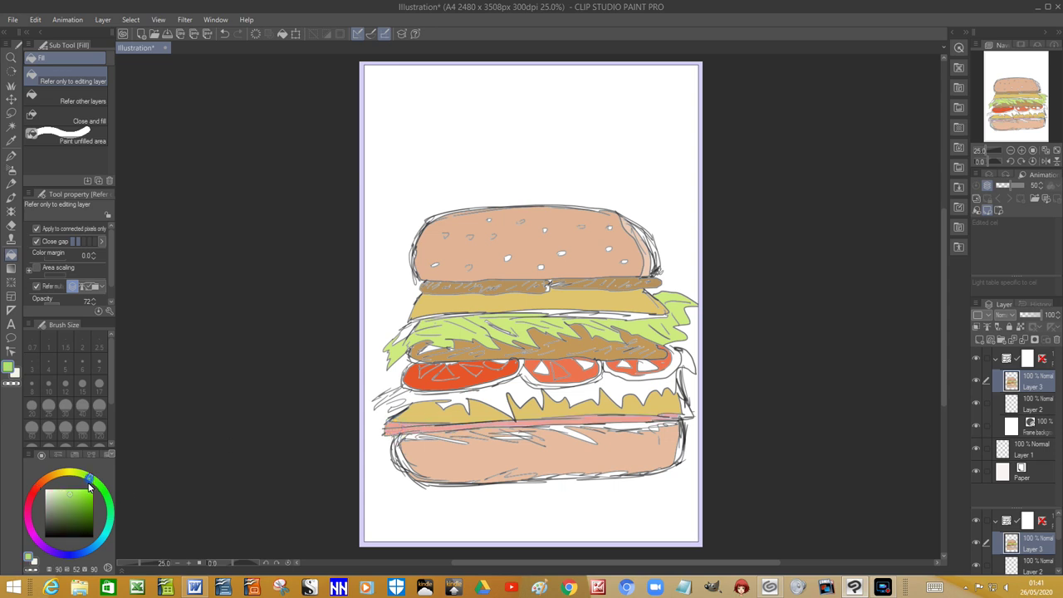
{"action": "left_click", "coordinate": [80, 497]}
{"action": "left_click", "coordinate": [525, 399]}
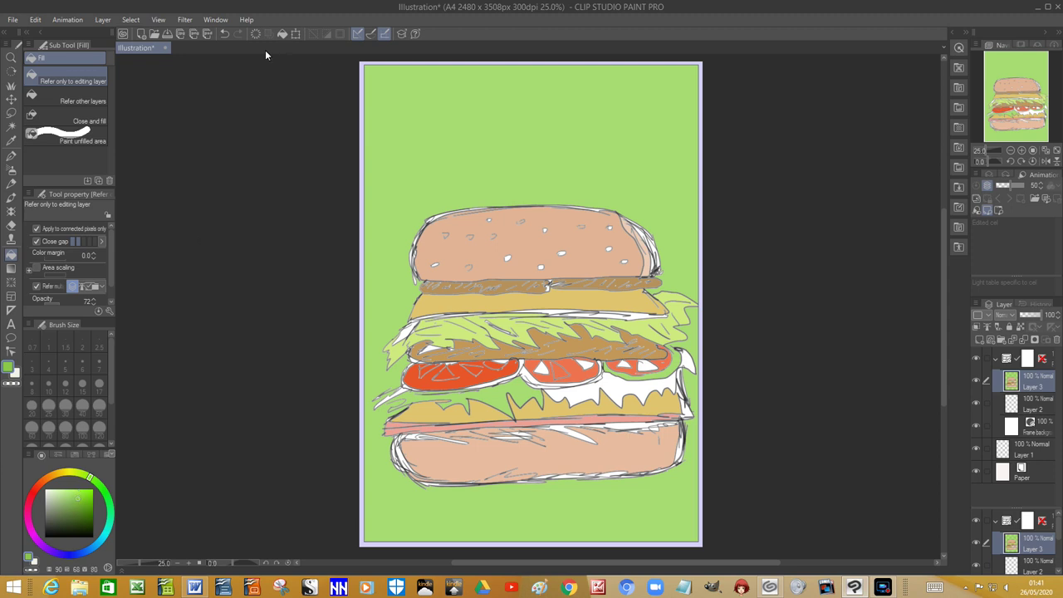
{"action": "left_click", "coordinate": [223, 34]}
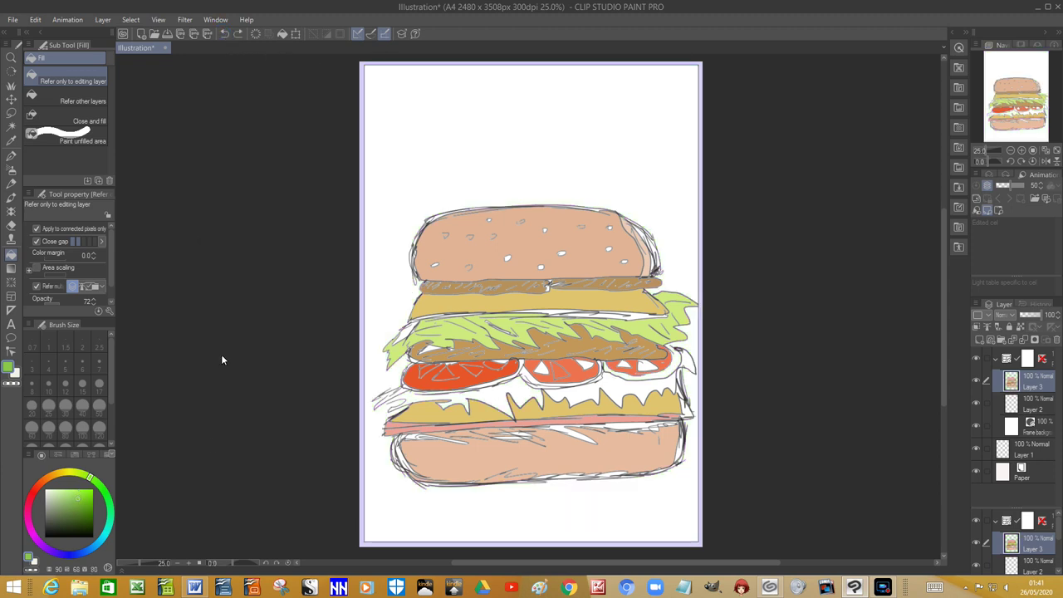
Step: Close the outline gaps at both ends of the lower lettuce layer with near-black strokes of the Dense watercolor brush at size 30
{"action": "left_click", "coordinate": [49, 531]}
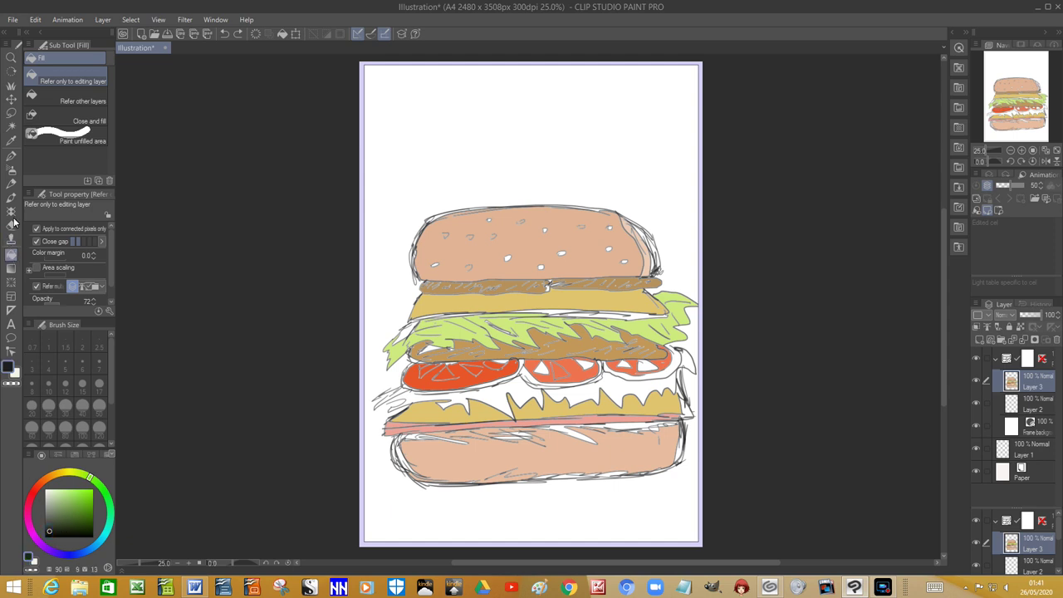
{"action": "left_click", "coordinate": [10, 196]}
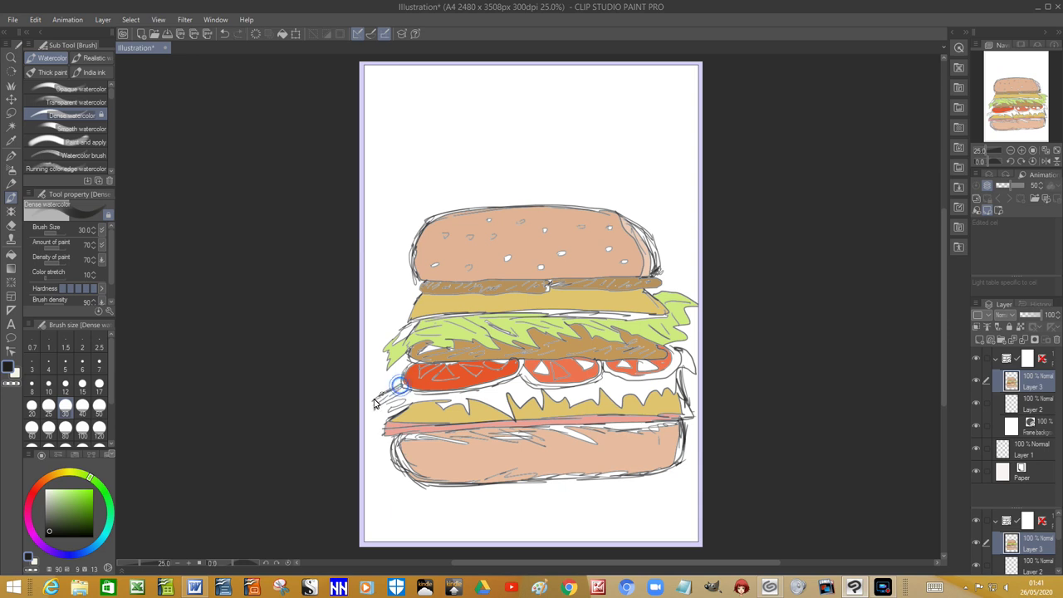
{"action": "mouse_move", "coordinate": [384, 402]}
{"action": "left_mouse_down"}
{"action": "mouse_move", "coordinate": [375, 401]}
{"action": "mouse_move", "coordinate": [404, 407]}
{"action": "left_mouse_up"}
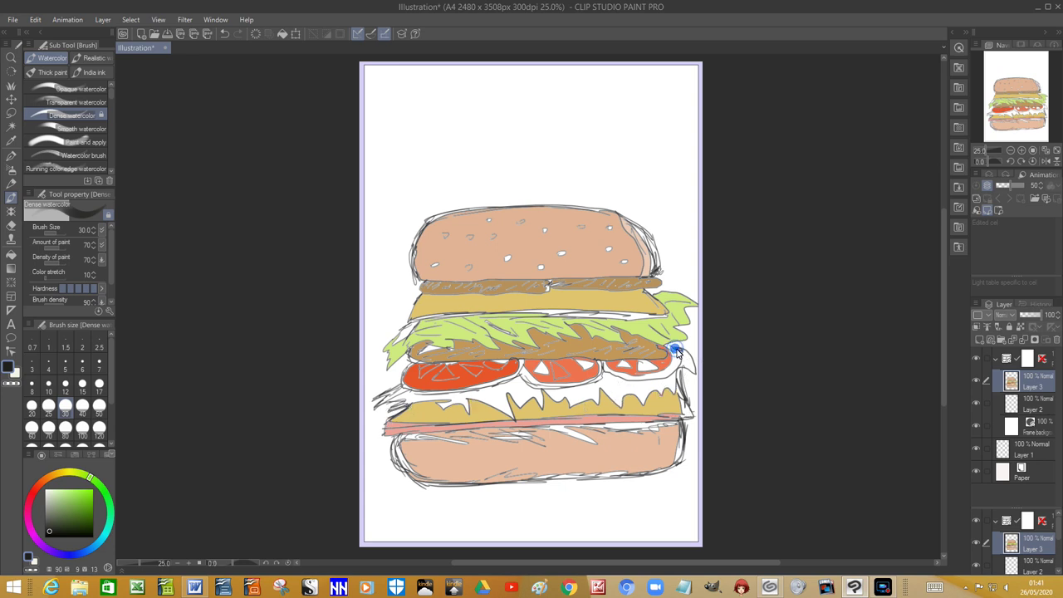
{"action": "left_click_drag", "start_coordinate": [676, 365], "coordinate": [681, 383]}
Step: Fill both parts of the lower lettuce layer with a green of hue 90, saturation 63 and value 84
{"action": "left_click", "coordinate": [74, 497]}
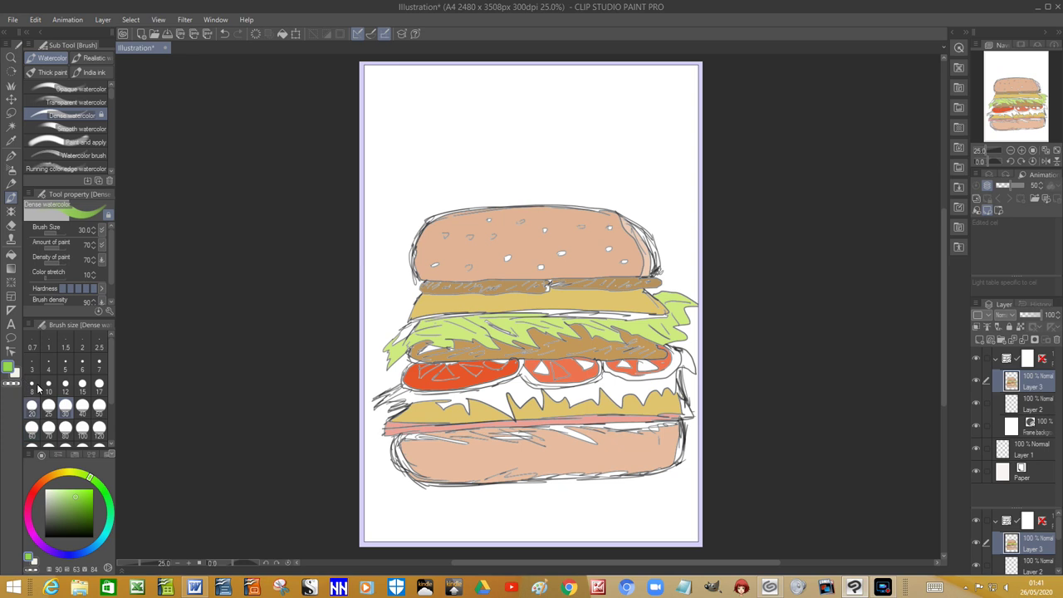
{"action": "left_click", "coordinate": [11, 254]}
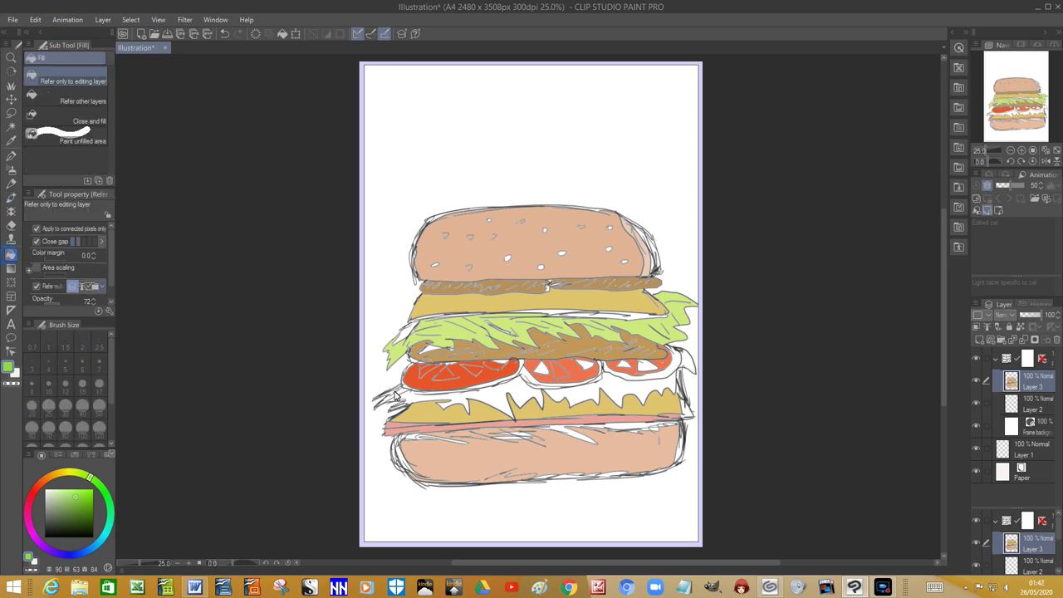
{"action": "left_click", "coordinate": [492, 399]}
{"action": "left_click", "coordinate": [492, 398]}
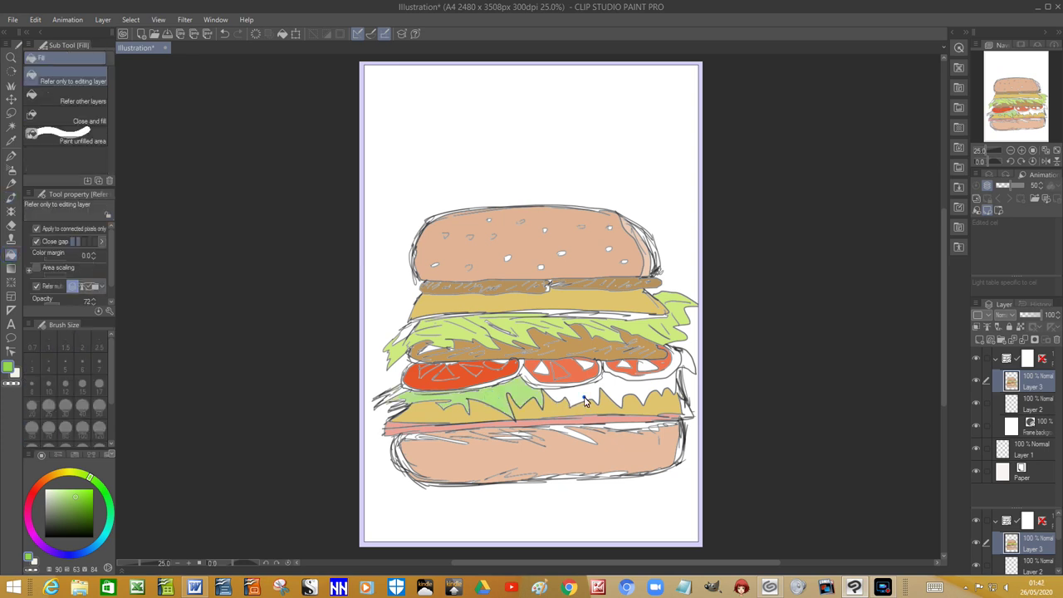
{"action": "left_click", "coordinate": [582, 399]}
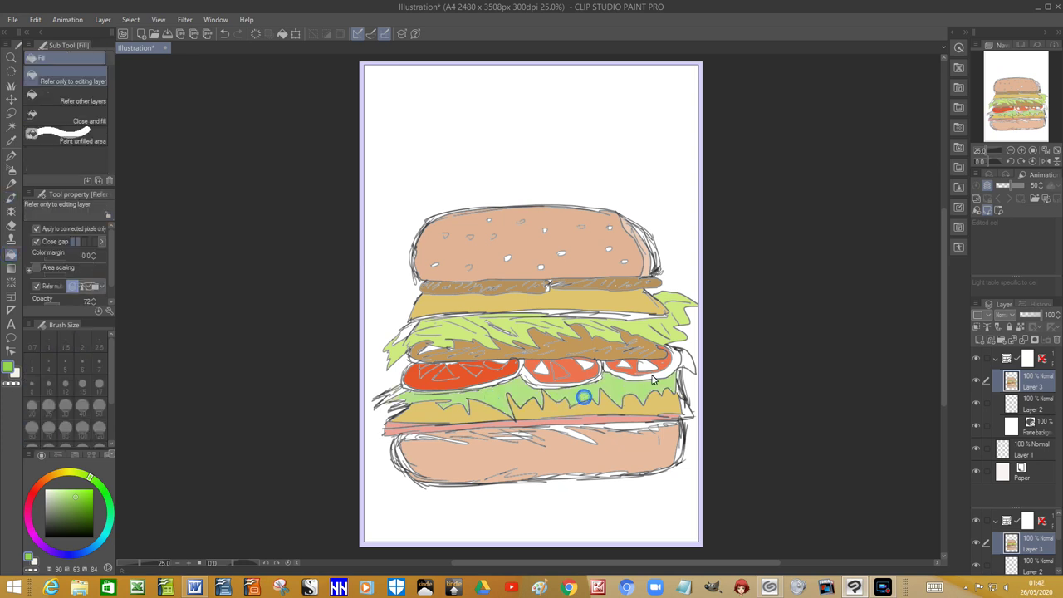
Step: Fill the tomato rims with salmon (hue 14, saturation 43, value 88) and the leaf tip beside them with light green (hue 86, saturation 43, value 88)
{"action": "left_click", "coordinate": [49, 479]}
{"action": "left_click", "coordinate": [43, 490]}
{"action": "left_click", "coordinate": [65, 495]}
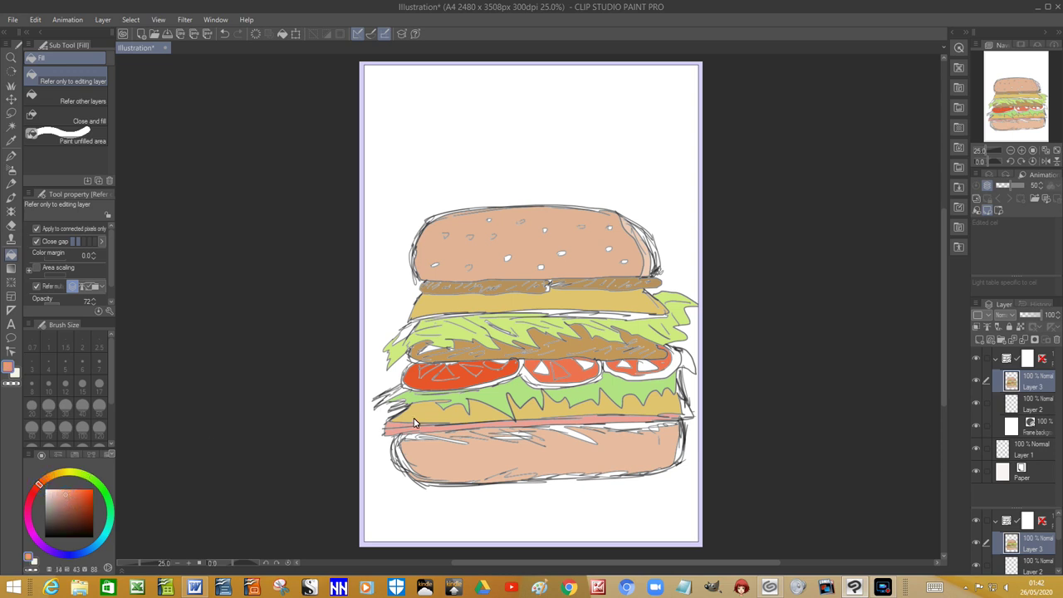
{"action": "left_click", "coordinate": [490, 386]}
{"action": "left_click", "coordinate": [533, 382]}
{"action": "left_click", "coordinate": [627, 383]}
{"action": "left_click", "coordinate": [639, 378]}
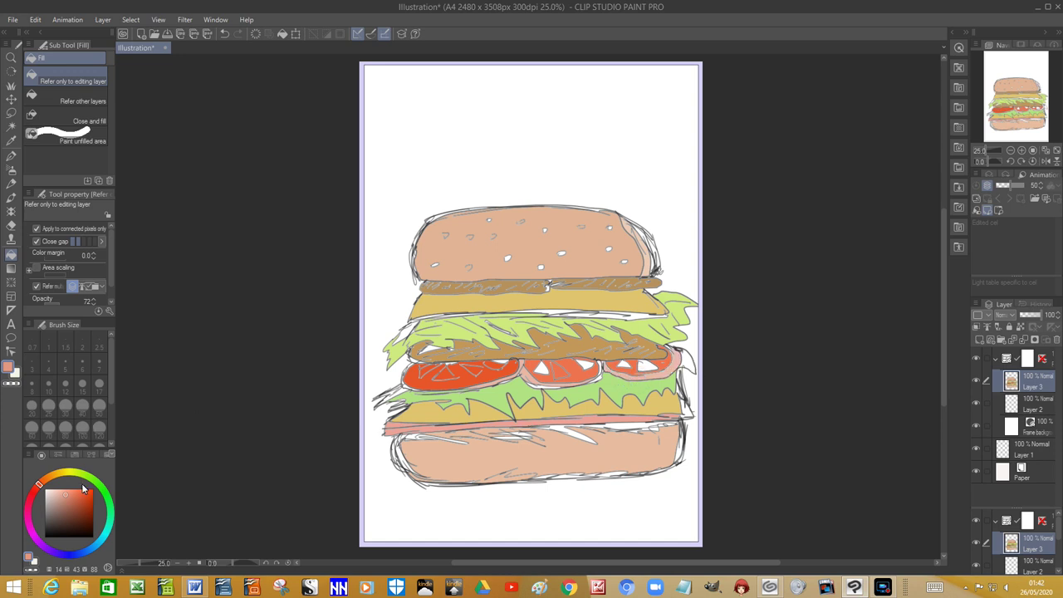
{"action": "left_click", "coordinate": [88, 477]}
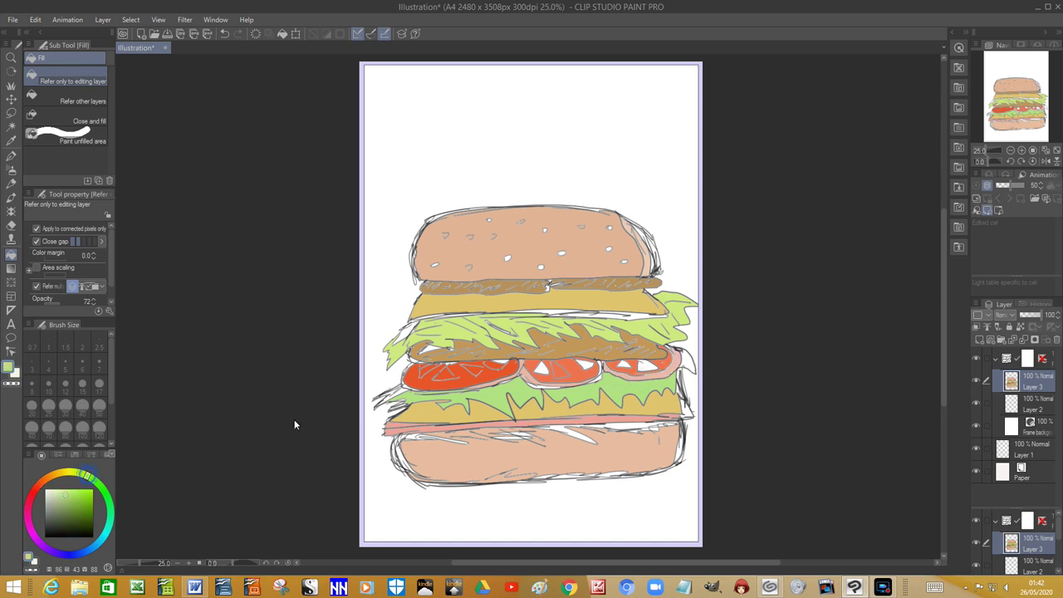
{"action": "left_click", "coordinate": [685, 364]}
Step: Fill the top bun, the bottom bun and the bottom bun's upper gaps with a brown of hue 29, saturation 62 and value 78
{"action": "left_click", "coordinate": [75, 499]}
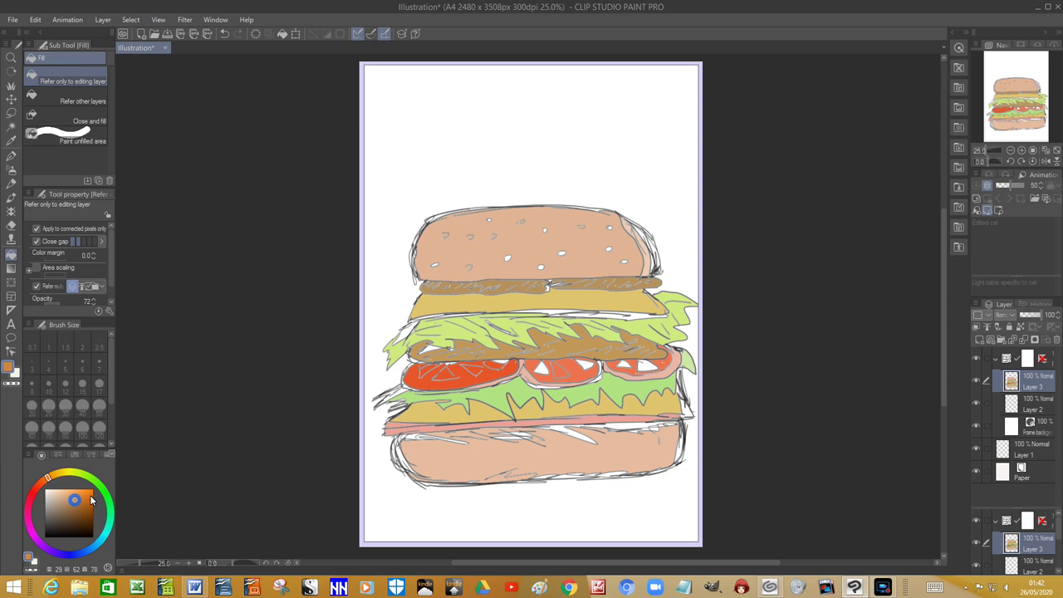
{"action": "left_click", "coordinate": [562, 434]}
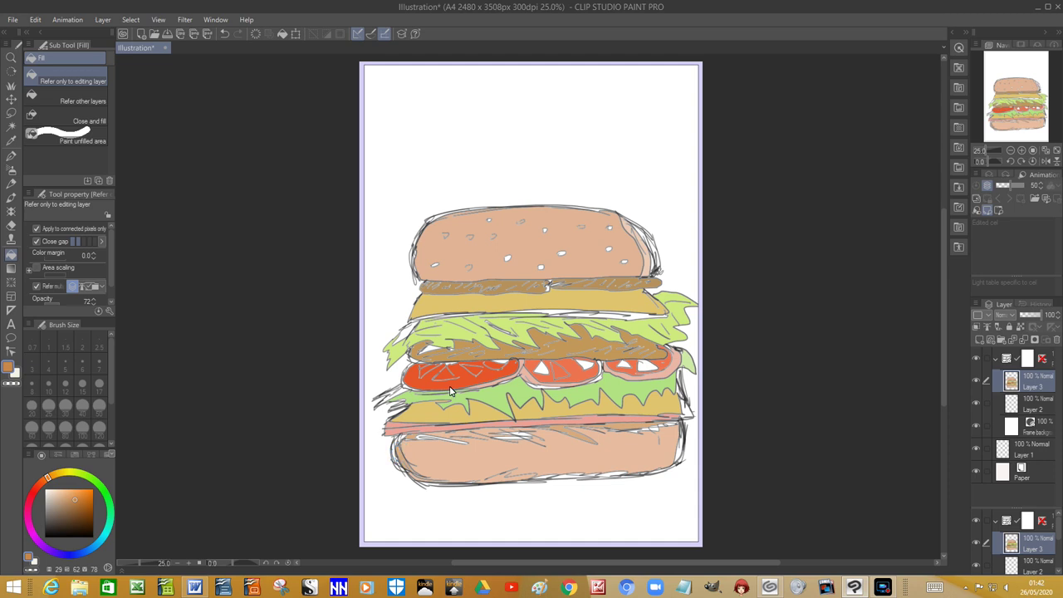
{"action": "left_click", "coordinate": [538, 259]}
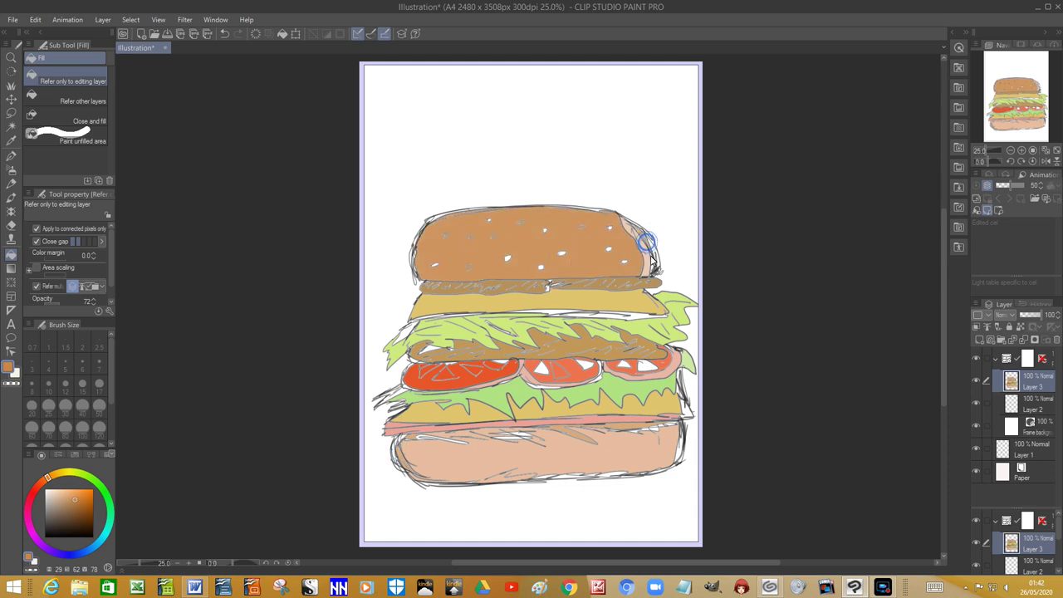
{"action": "left_click", "coordinate": [471, 467]}
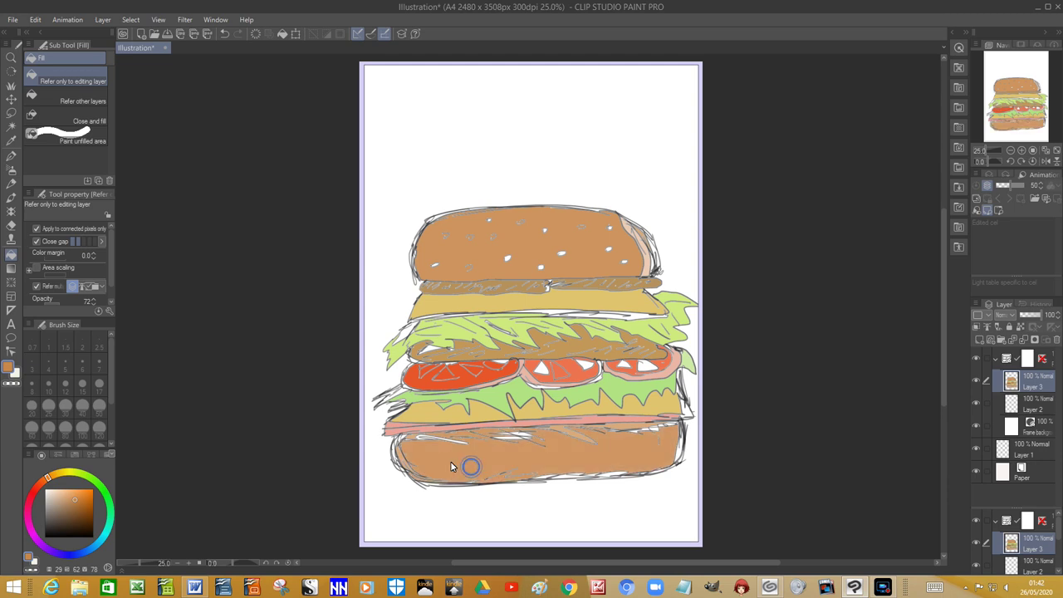
Step: Fill the background around the burger with a vivid blue of hue 242, saturation 98 and value 90
{"action": "left_click", "coordinate": [69, 557]}
{"action": "left_click", "coordinate": [70, 497]}
{"action": "left_click", "coordinate": [91, 493]}
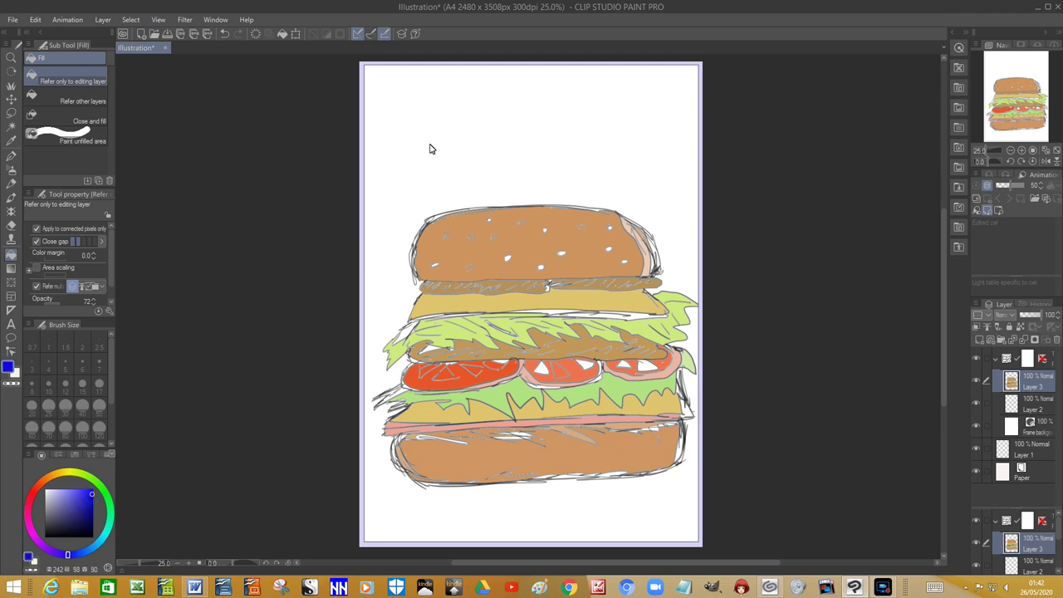
{"action": "left_click", "coordinate": [394, 198]}
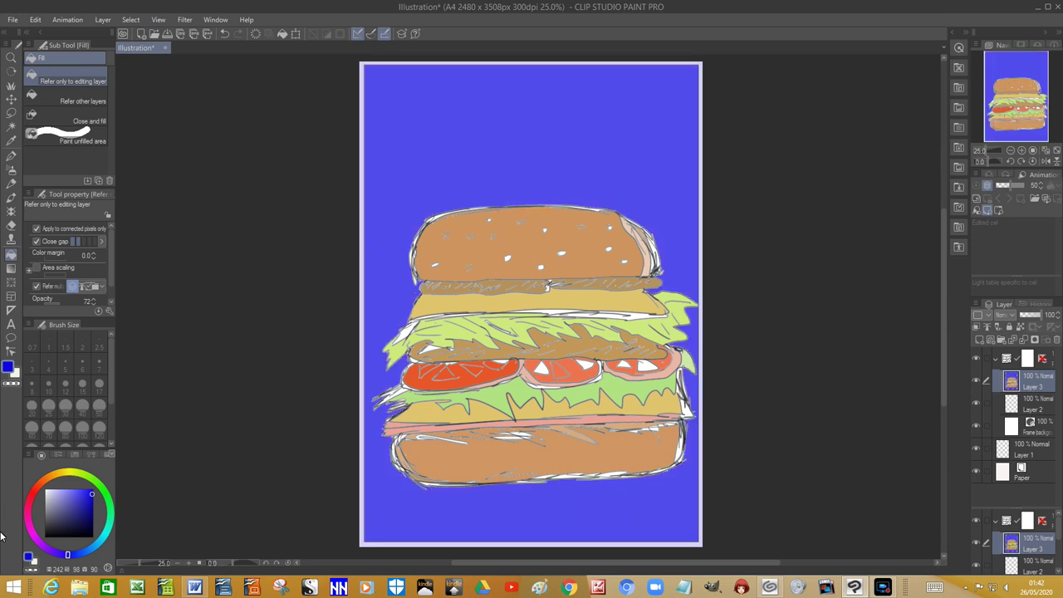
Step: Fill the white gaps under the upper cheese and at the upper lettuce's left tip with an orange of hue 37, saturation 70 and value 85
{"action": "left_click", "coordinate": [54, 480]}
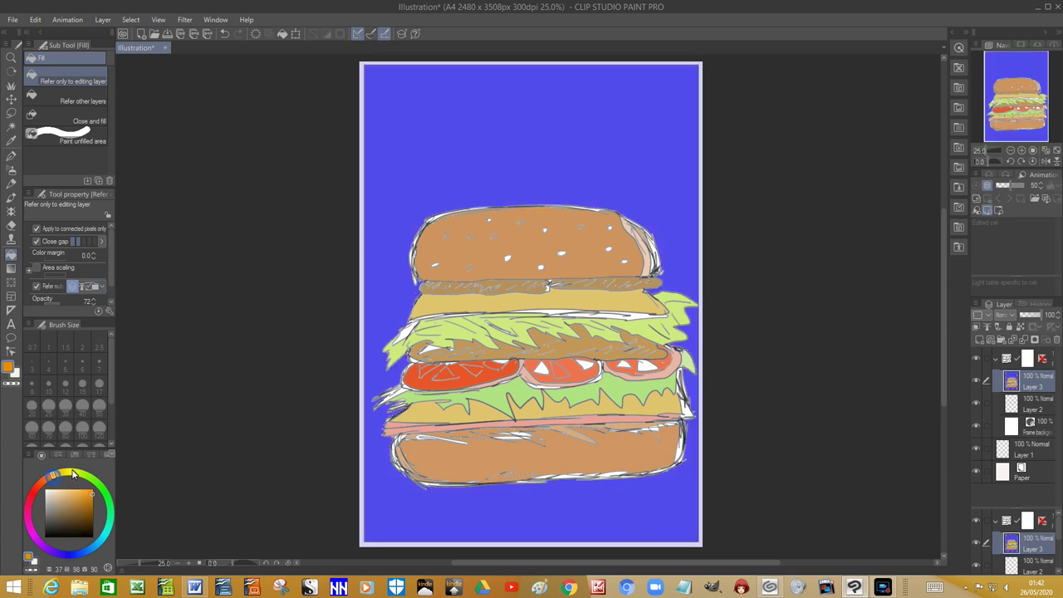
{"action": "left_click", "coordinate": [78, 495]}
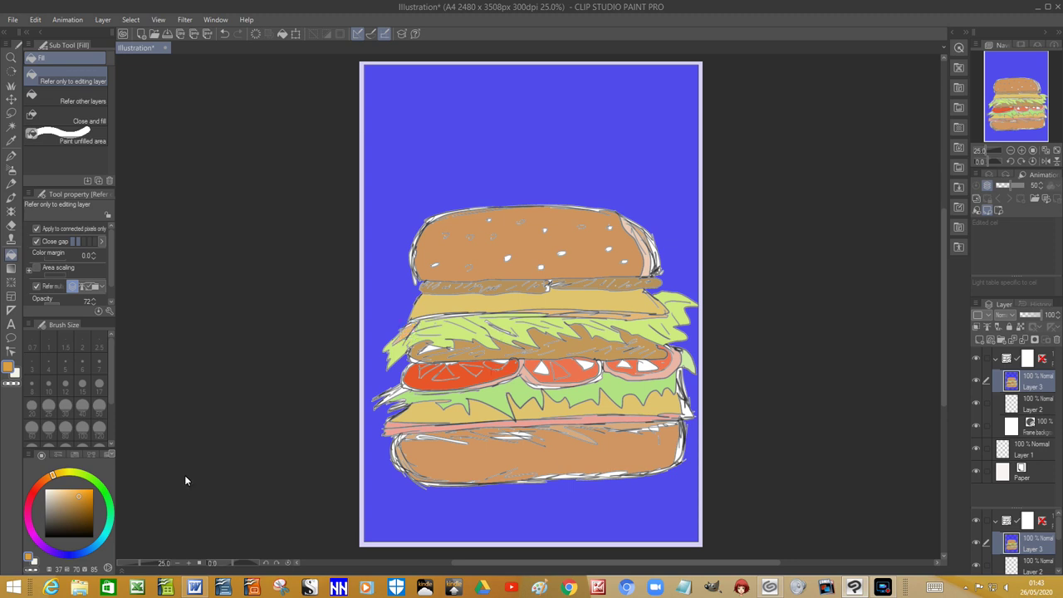
Step: Fill the white segments of the middle and right tomato slices and the lower patty's gap with a pale pink of hue 19, saturation 28 and value 91
{"action": "left_click", "coordinate": [41, 483]}
{"action": "left_click", "coordinate": [70, 499]}
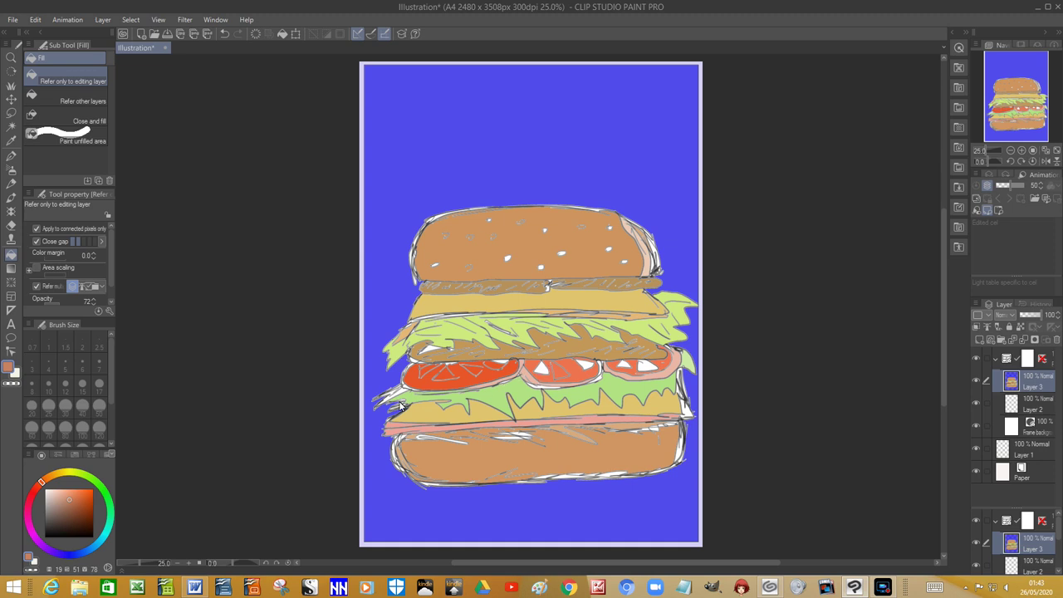
{"action": "left_click", "coordinate": [58, 493]}
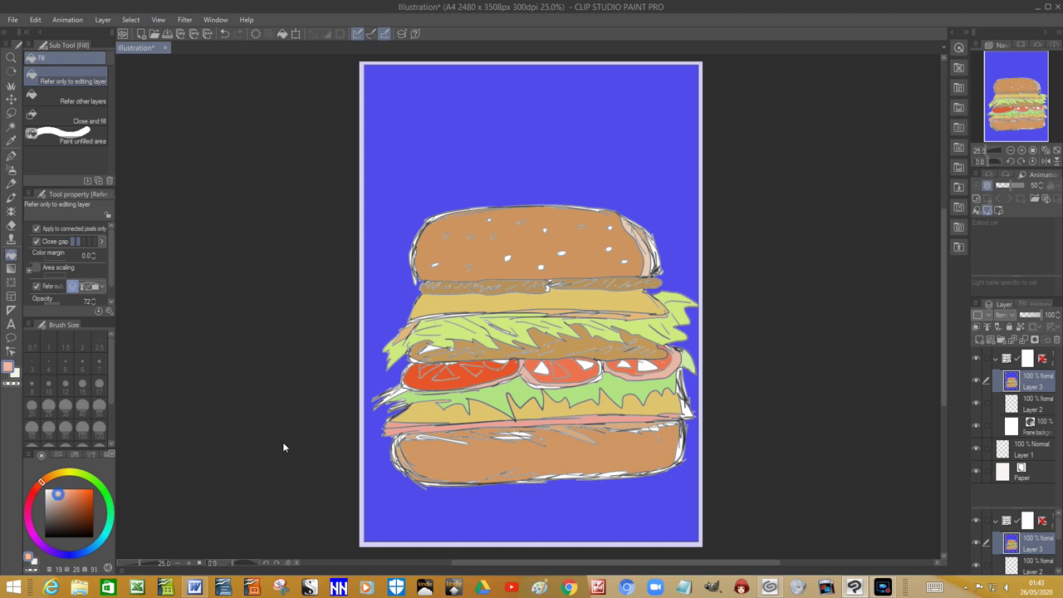
{"action": "left_click", "coordinate": [538, 372]}
{"action": "left_click", "coordinate": [584, 367]}
{"action": "left_click", "coordinate": [623, 368]}
{"action": "left_click", "coordinate": [646, 367]}
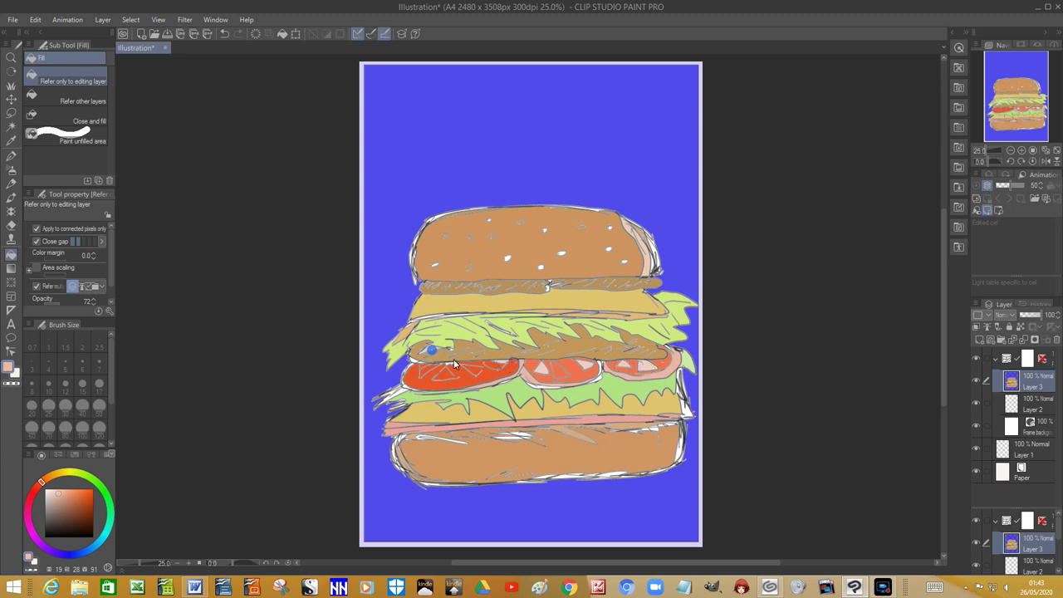
{"action": "left_click", "coordinate": [881, 587]}
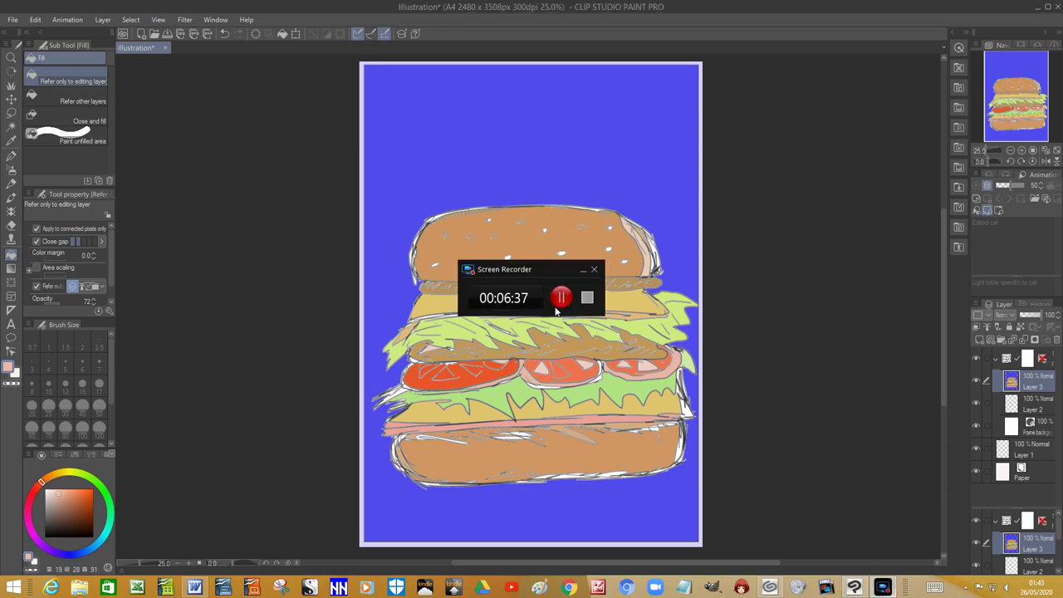